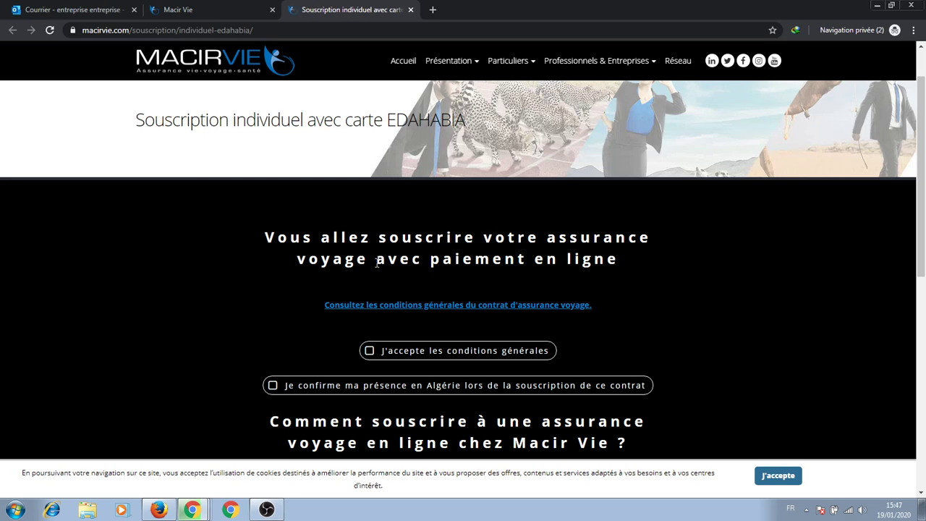
scroll(392, 270, down, 4)
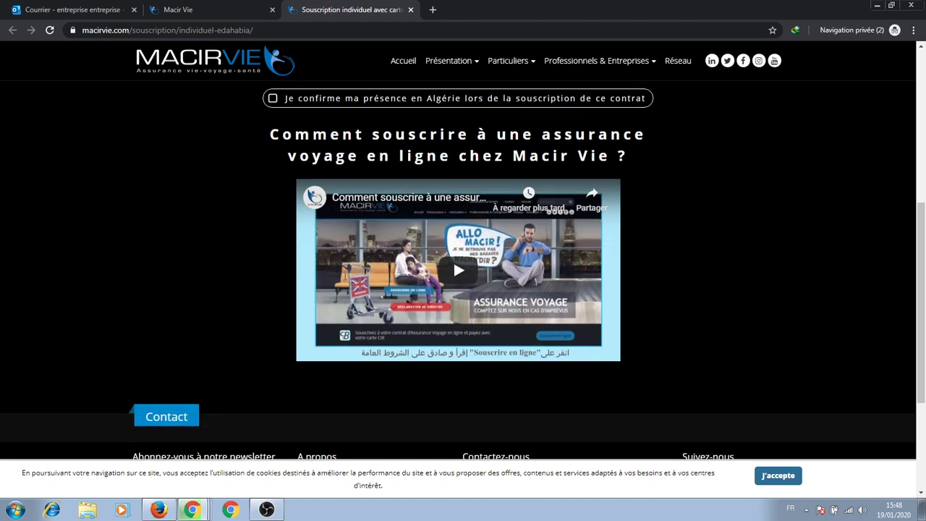
scroll(416, 258, up, 3)
scroll(420, 257, down, 2)
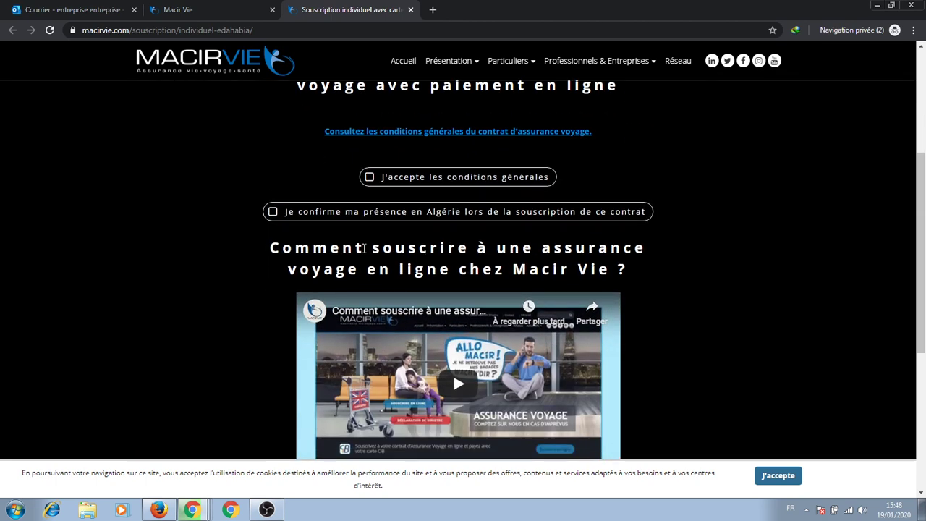
scroll(424, 258, down, 2)
scroll(312, 320, up, 3)
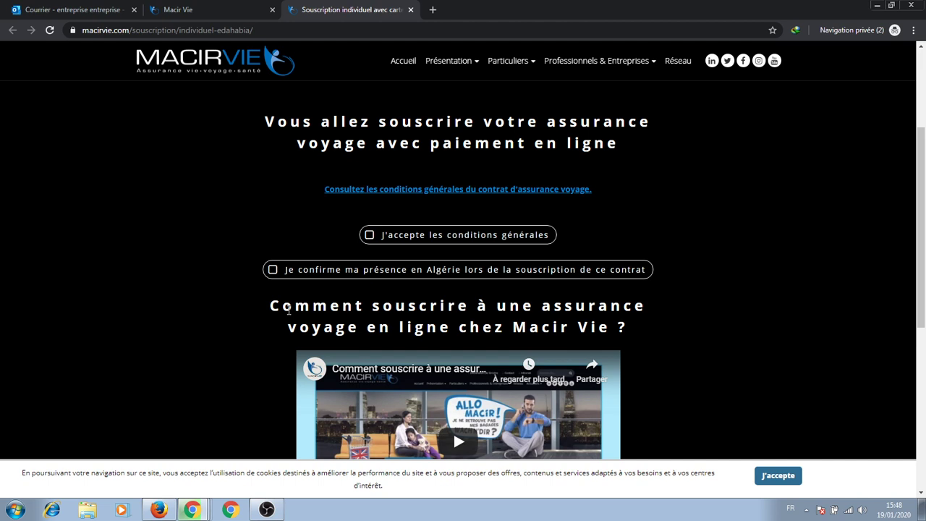
scroll(341, 284, up, 1)
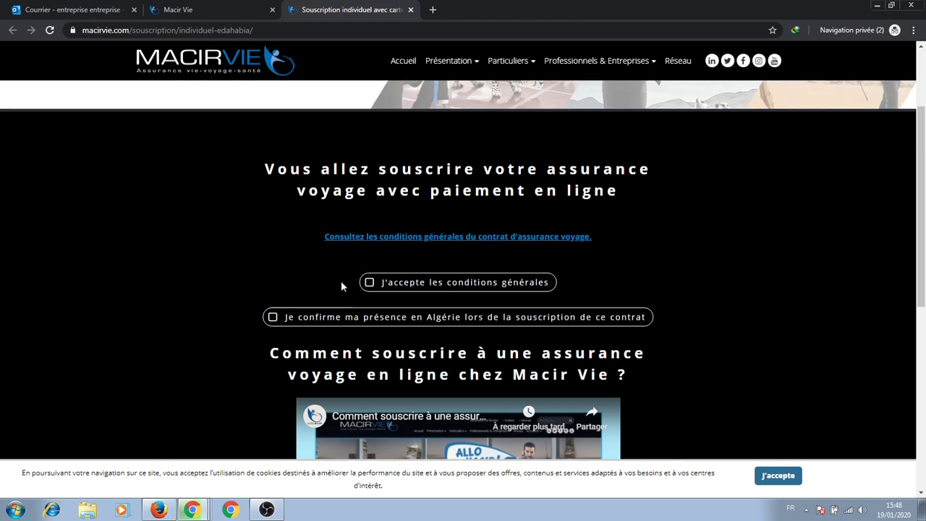
scroll(290, 257, down, 5)
scroll(290, 257, up, 4)
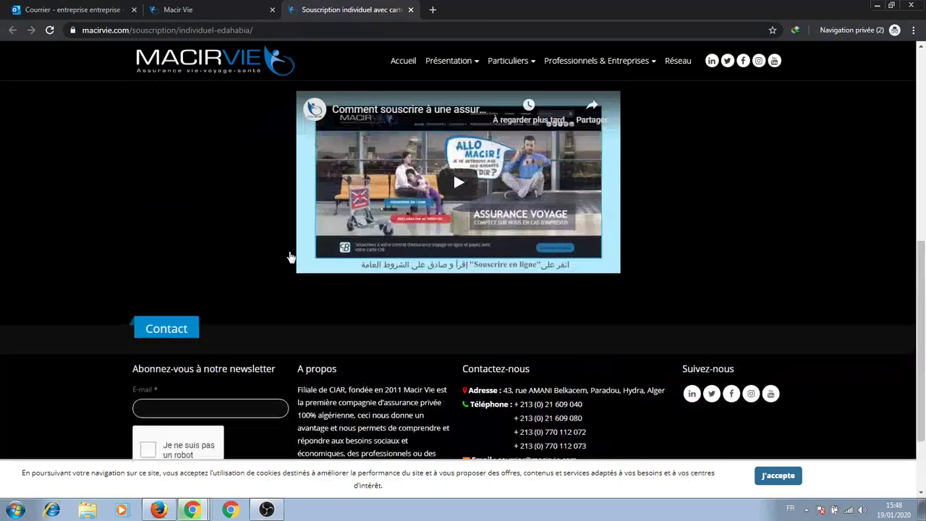
Tick 'J'accepte les conditions générales' after dismissing the alert, then confirm presence in Algeria.
click(370, 161)
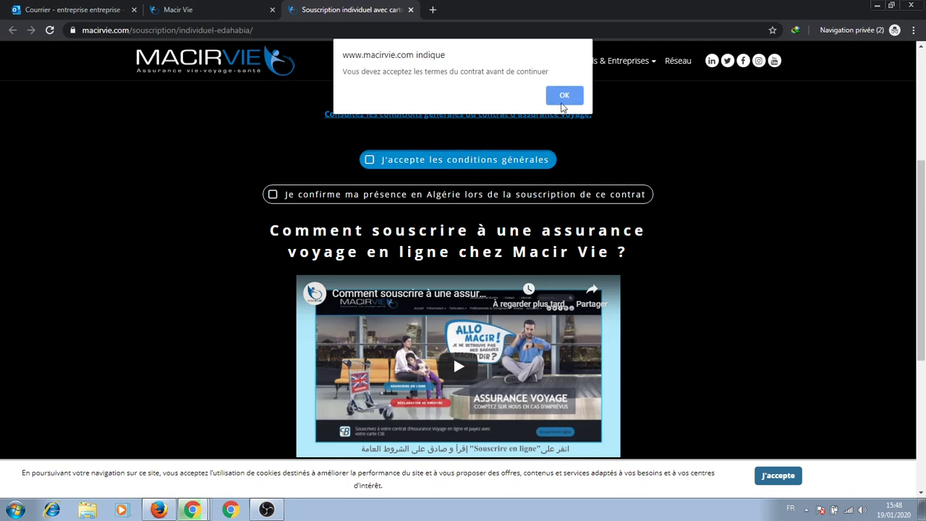
click(568, 95)
click(370, 160)
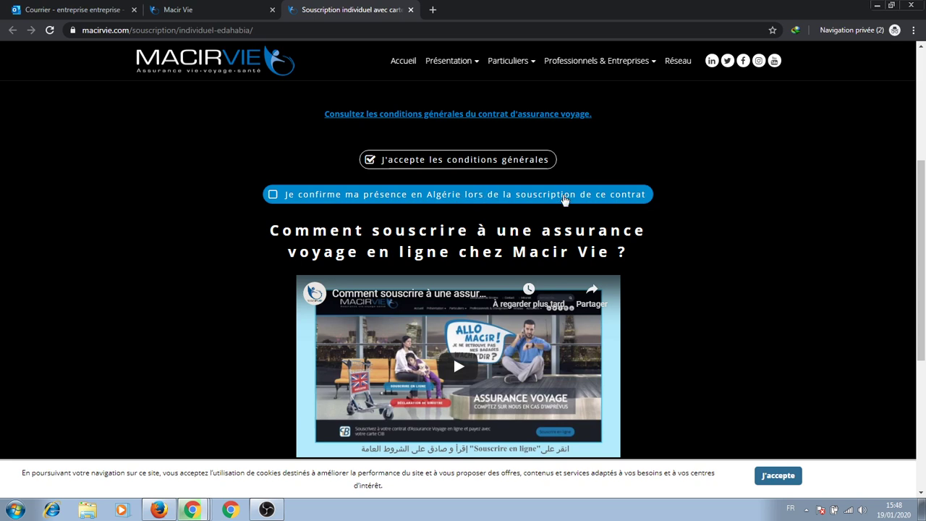
click(273, 194)
scroll(246, 206, down, 3)
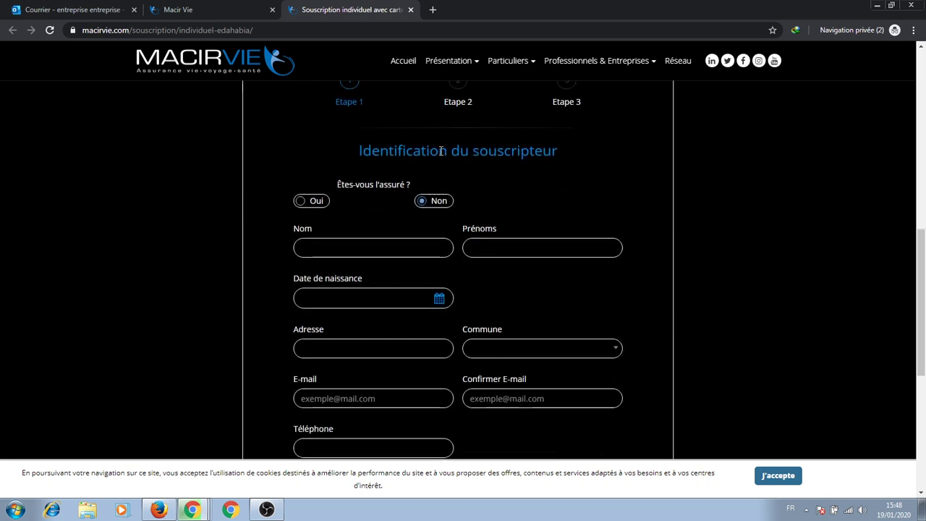
Enter the subscriber's last name in Nom and first name in Prénoms.
click(364, 253)
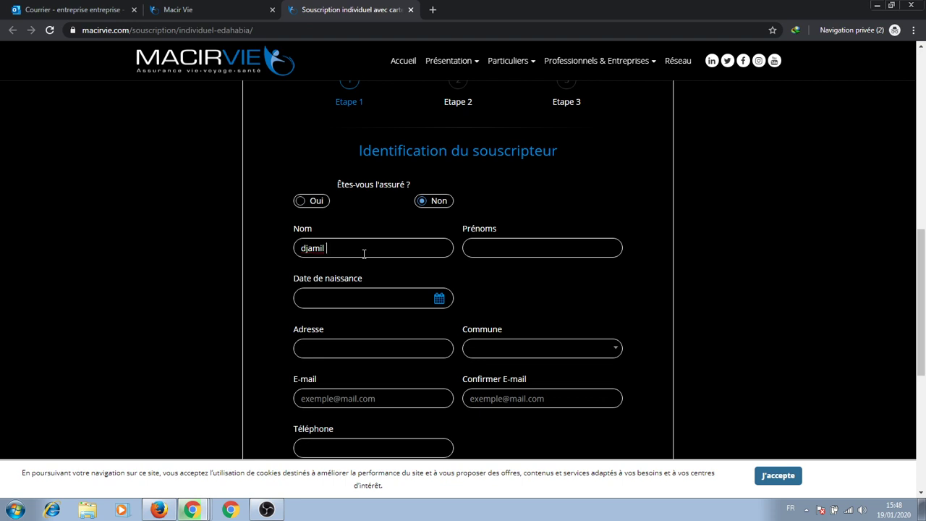
key(Tab)
click(432, 301)
Set the subscriber's birth date to 01/01/1990 in the date picker.
click(439, 299)
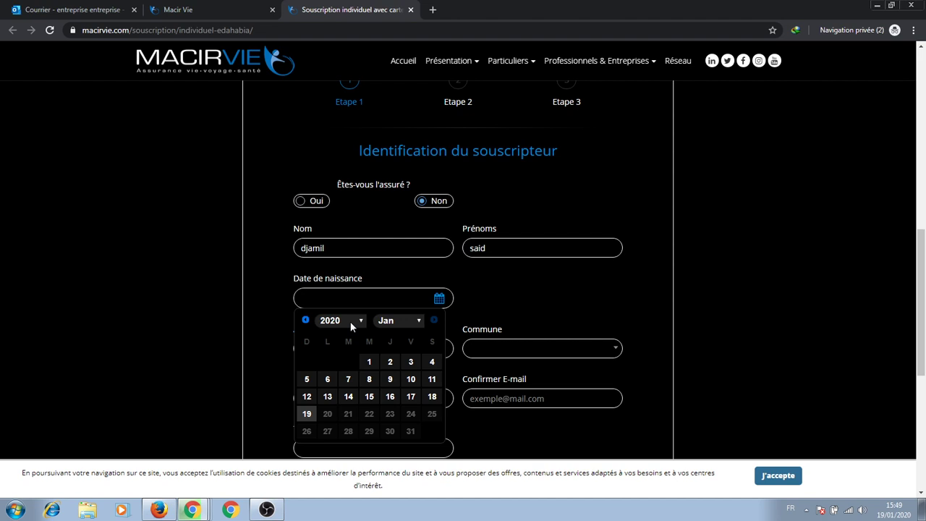
click(350, 321)
drag(362, 285, 357, 247)
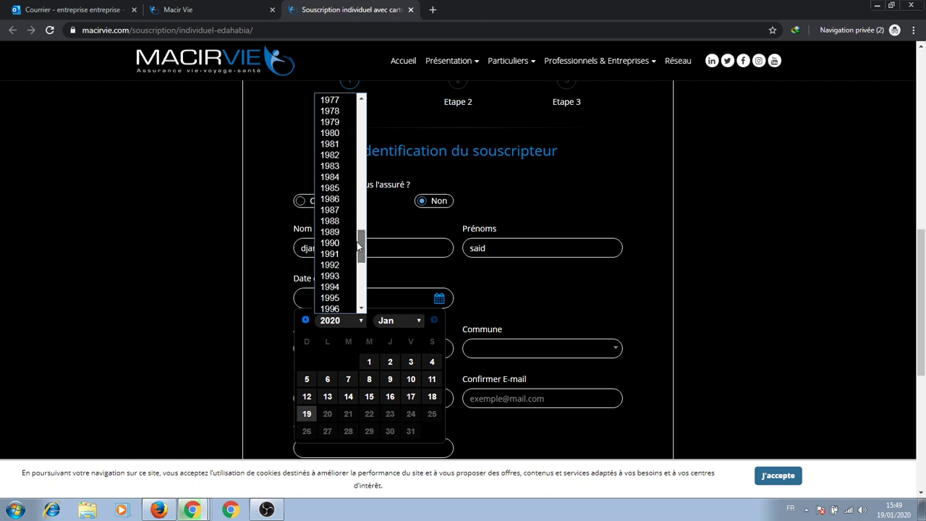
click(331, 243)
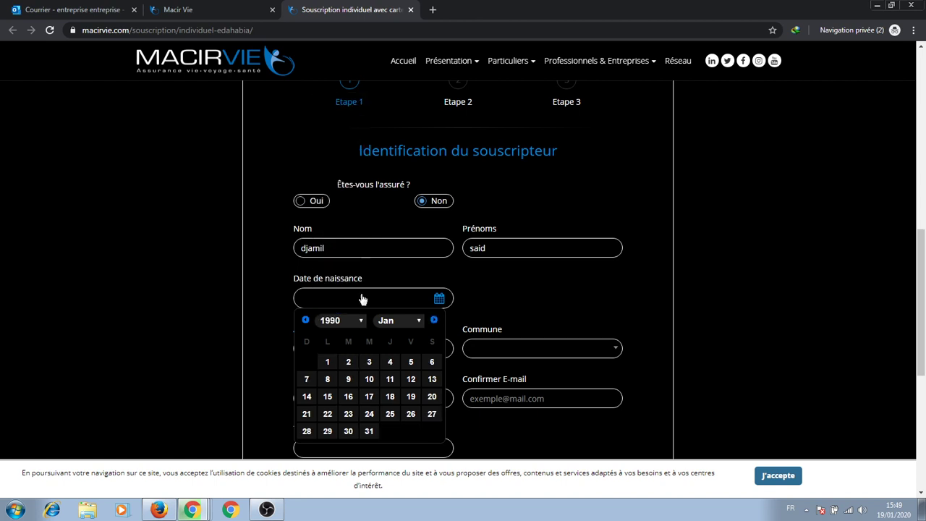
click(382, 322)
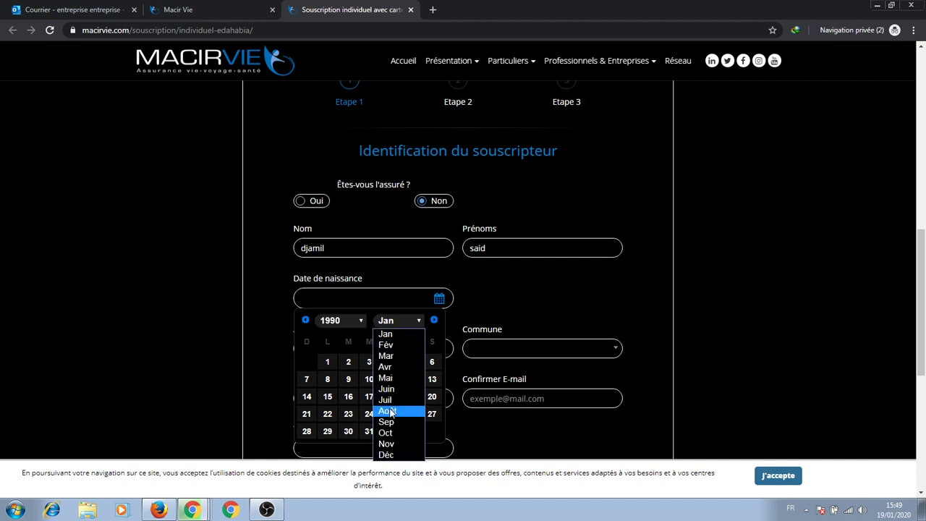
click(386, 335)
scroll(369, 379, down, 2)
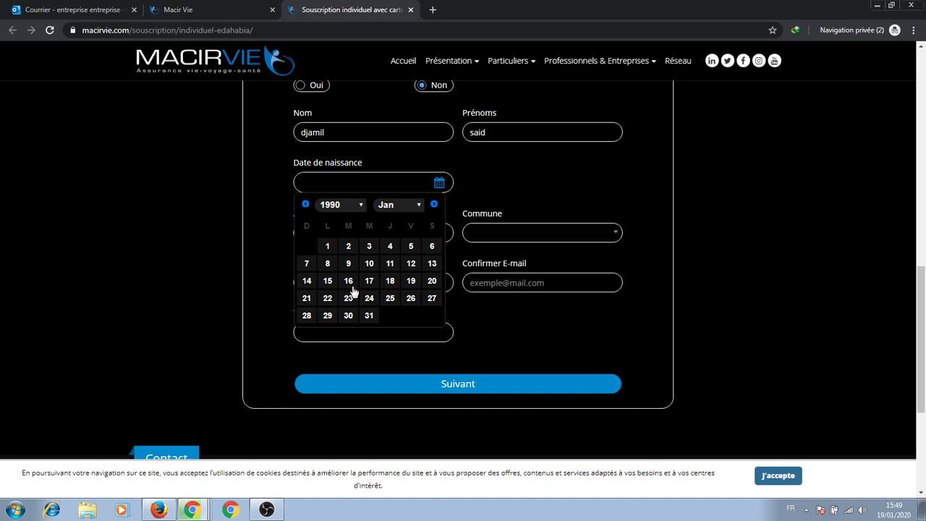
click(328, 246)
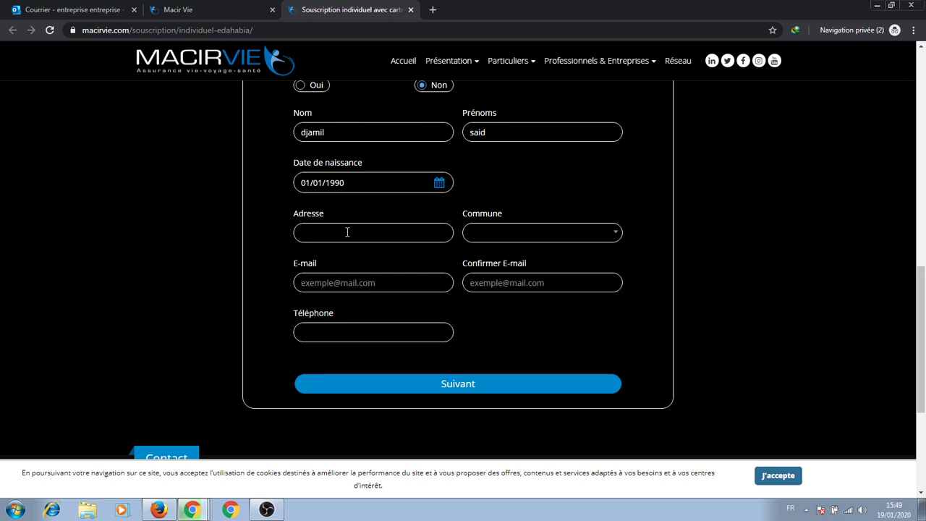
Enter the subscriber's address and browse the Commune list without choosing one.
text(constantine)
key(Tab)
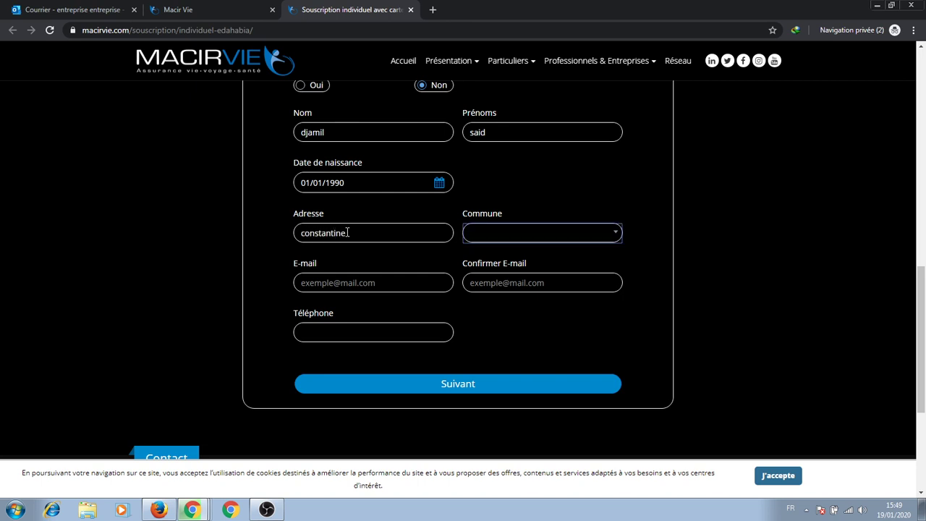
click(536, 230)
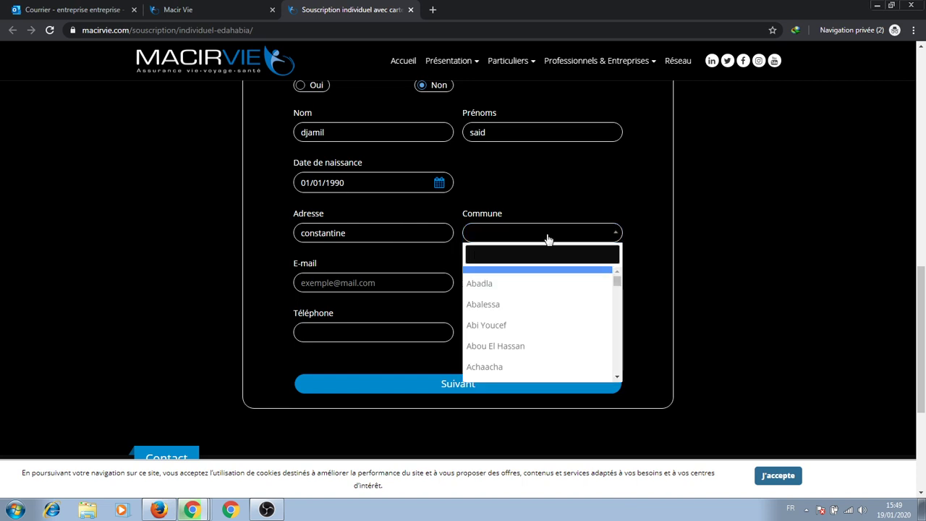
scroll(502, 329, down, 5)
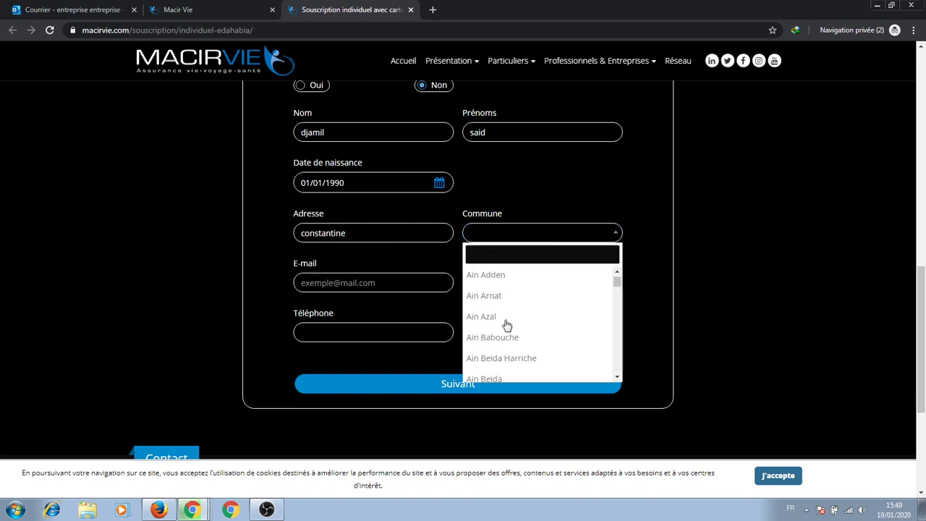
scroll(523, 319, down, 2)
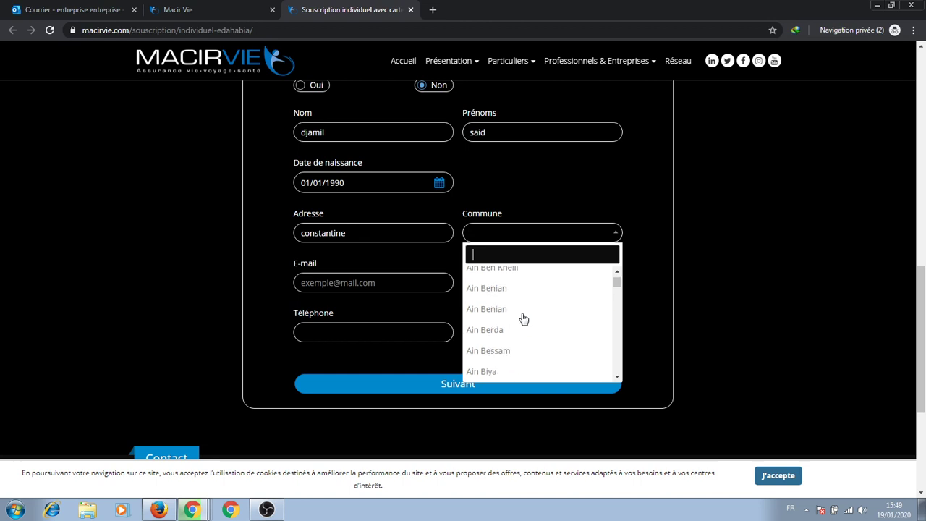
scroll(523, 319, down, 5)
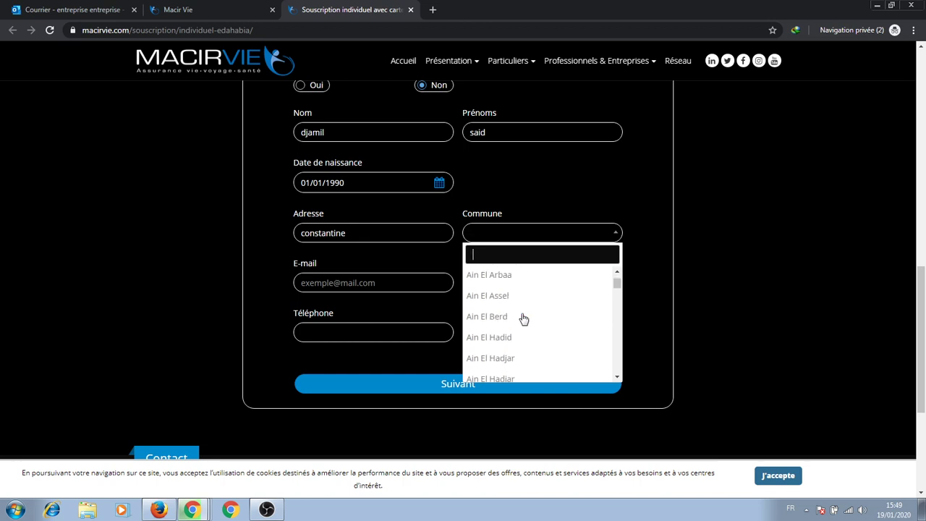
scroll(523, 318, down, 4)
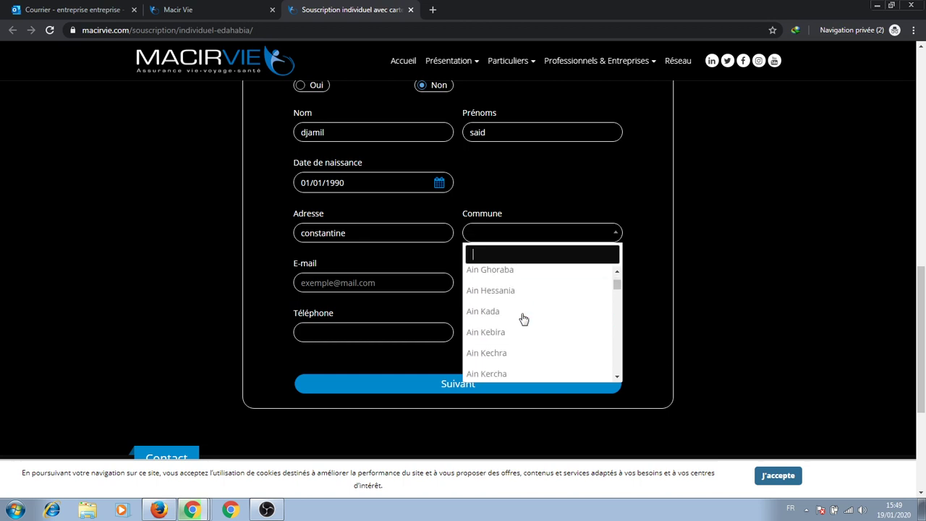
scroll(523, 319, down, 5)
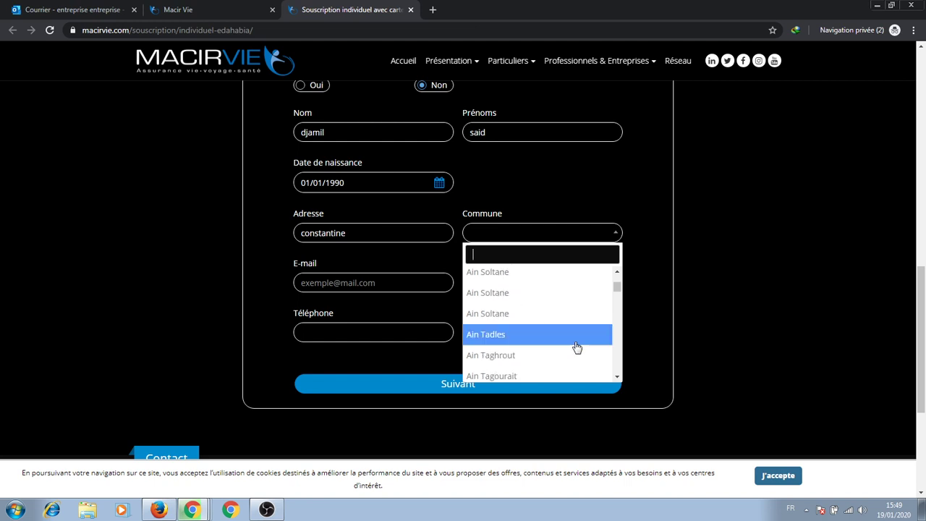
click(617, 377)
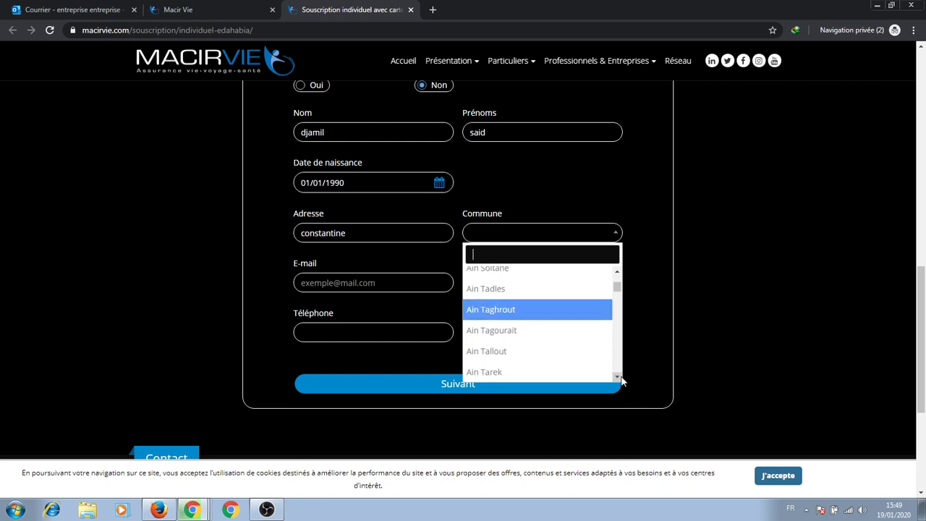
click(618, 377)
click(617, 377)
click(618, 377)
click(618, 377)
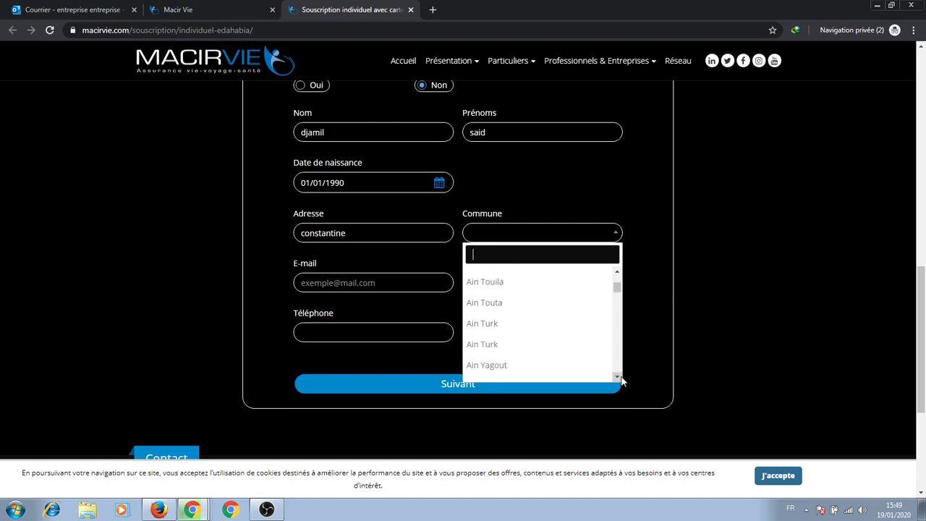
click(618, 377)
click(618, 377)
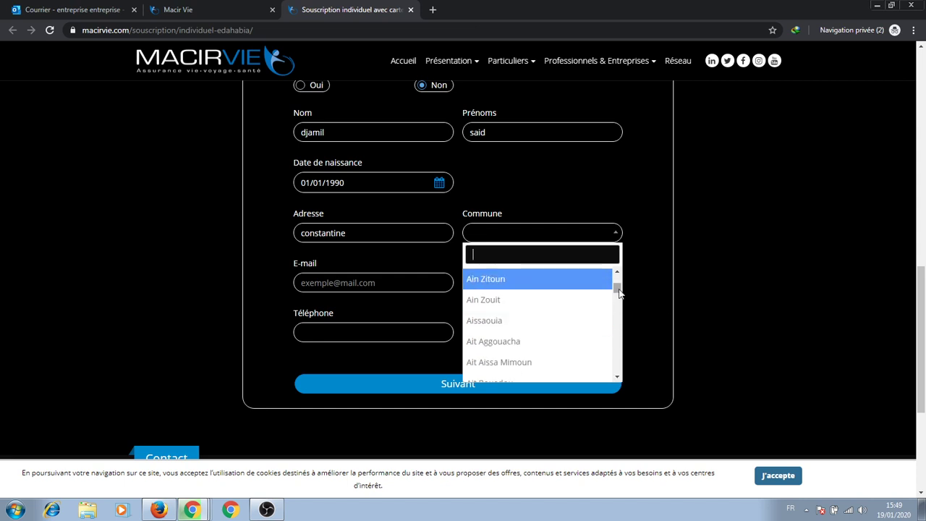
drag(619, 292, 613, 284)
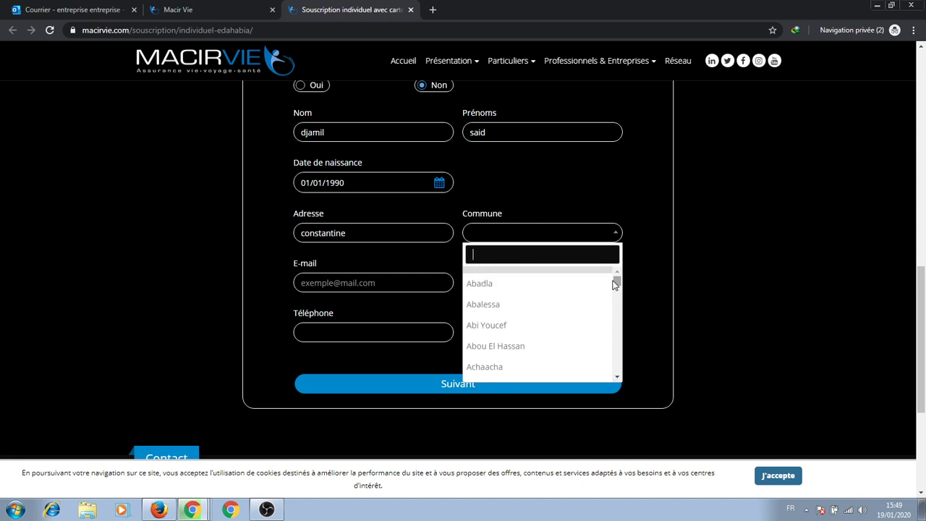
click(505, 239)
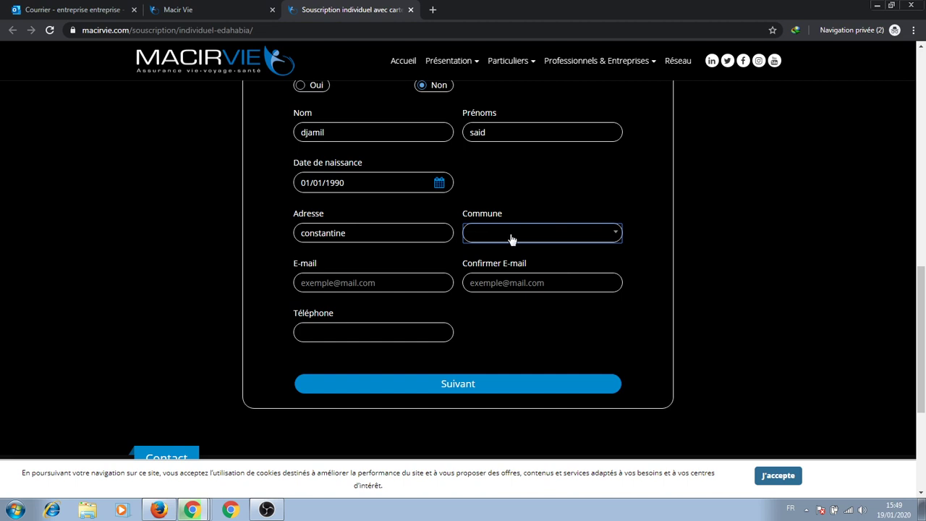
Search the Commune list for 'const' and select Constantine.
click(599, 242)
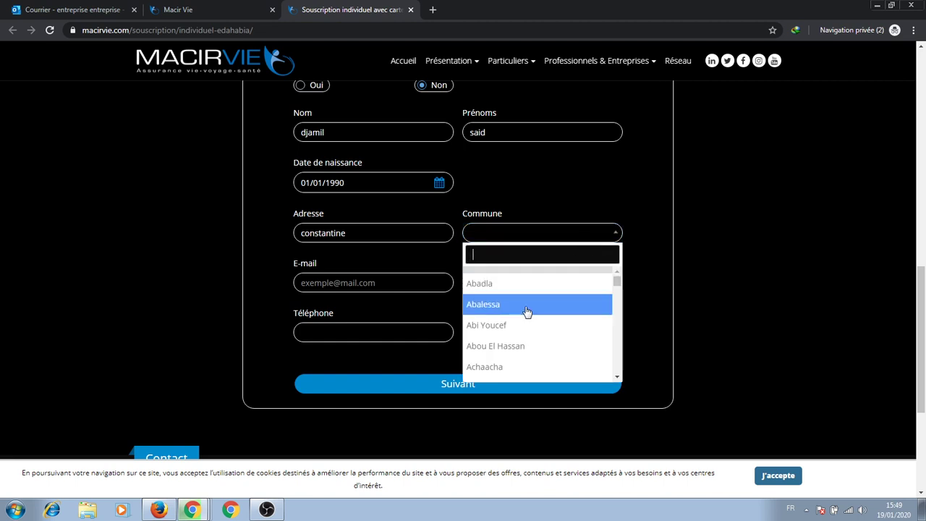
text(cc)
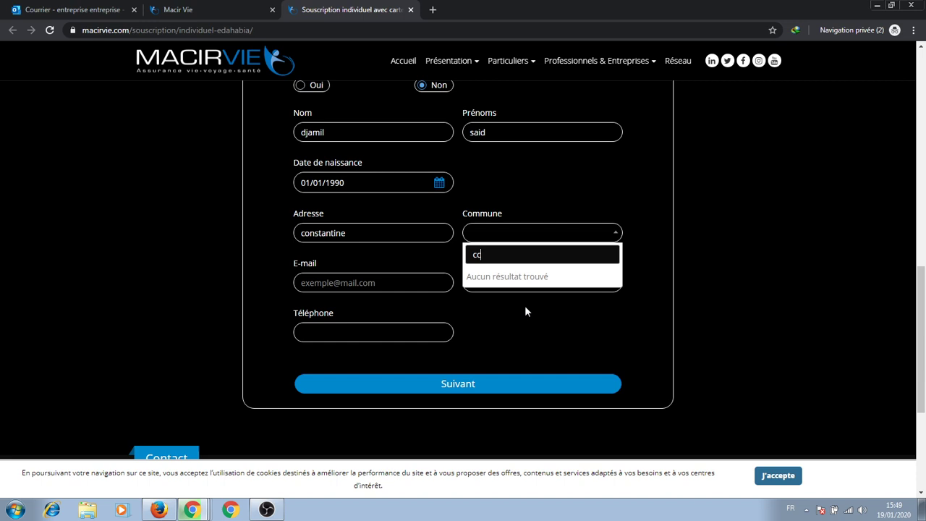
key(BackSpace)
text(onst)
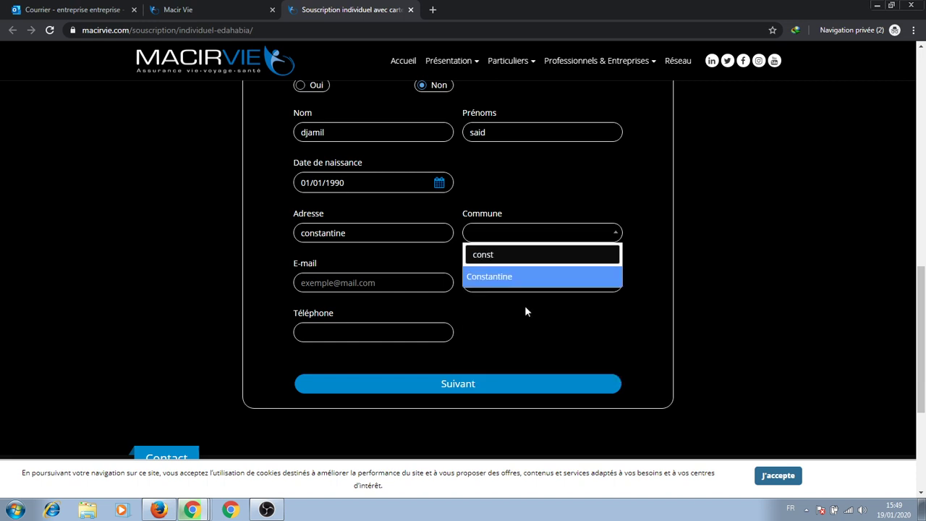
click(511, 277)
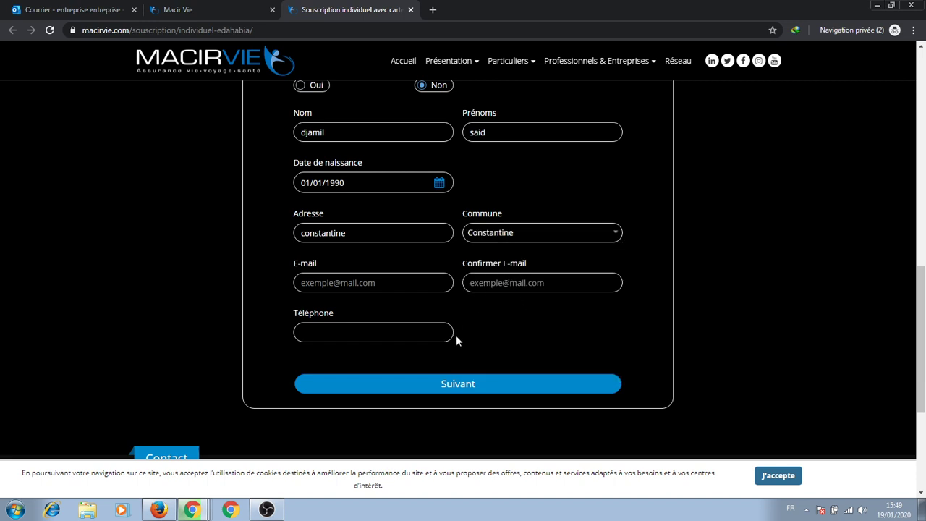
Enter and confirm the subscriber's e-mail address, then fill in the phone number.
click(378, 291)
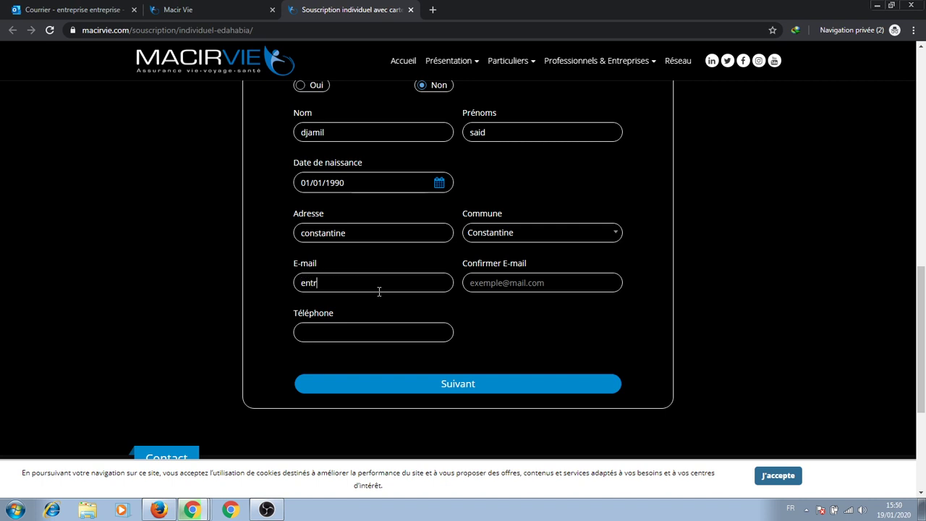
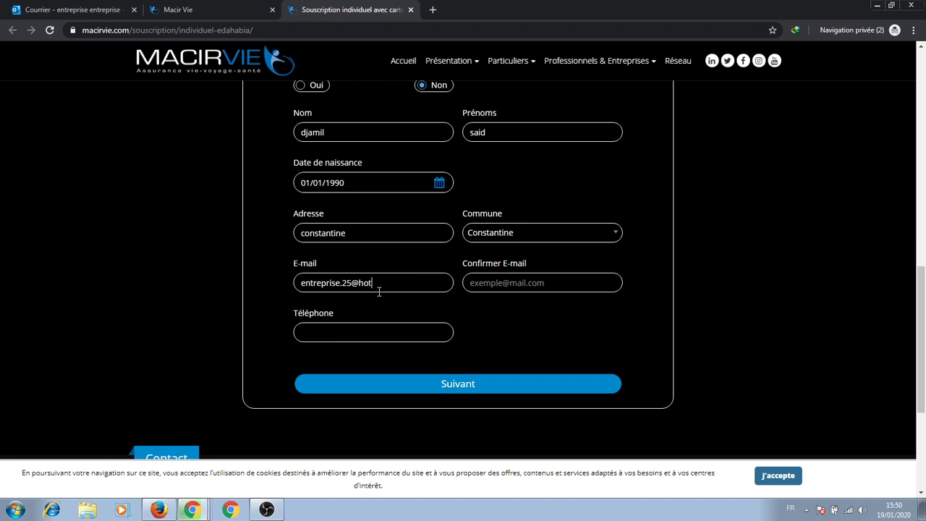
key(Tab)
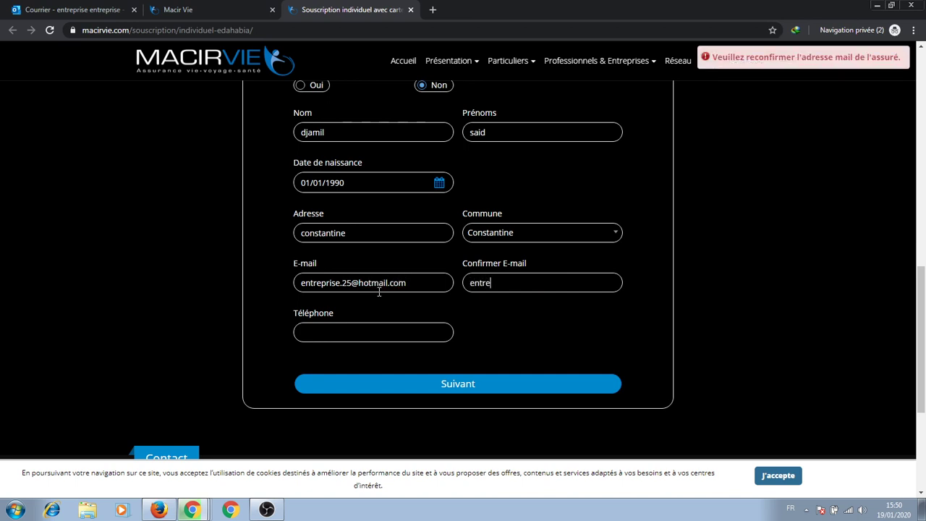
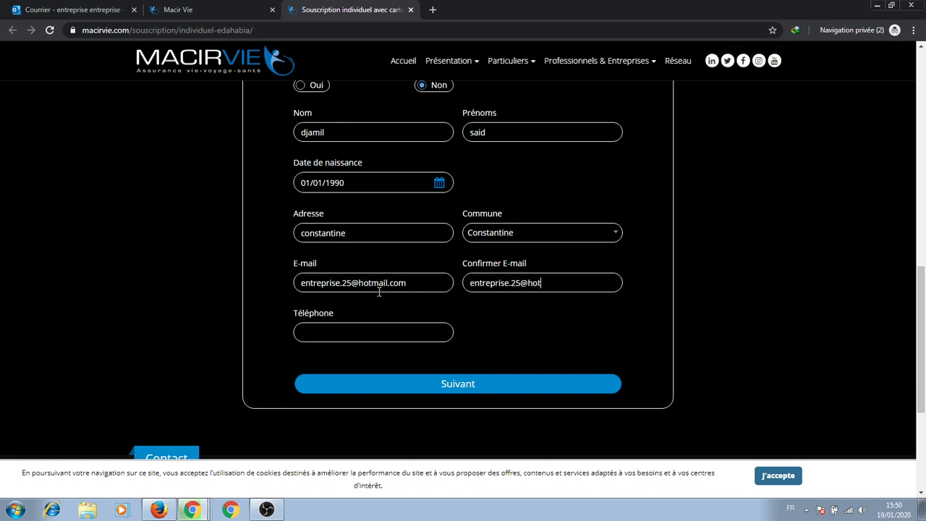
click(356, 331)
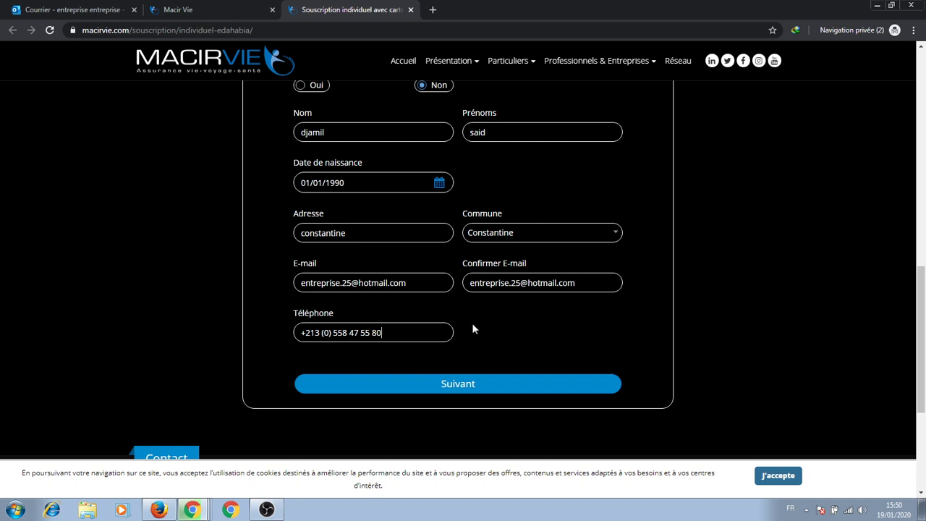
Scroll through the Commune list looking for El Khroub.
click(533, 234)
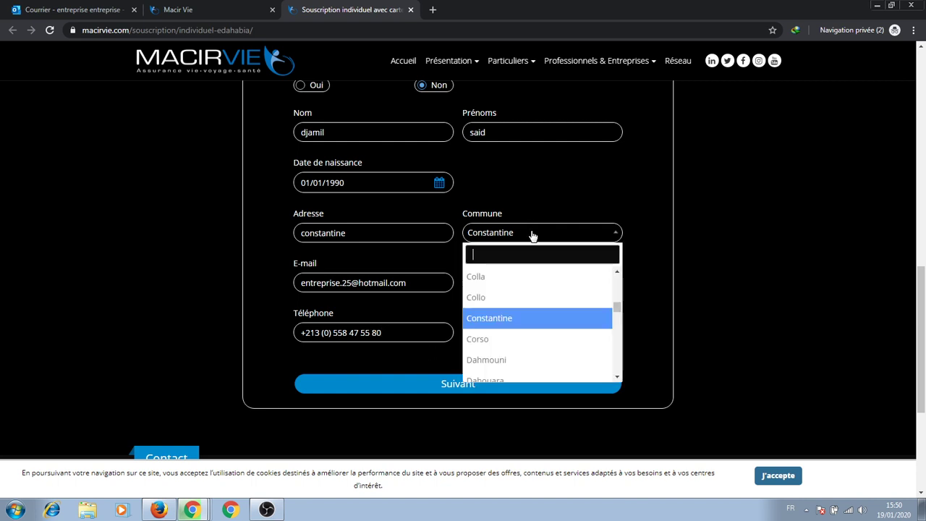
scroll(533, 335, up, 10)
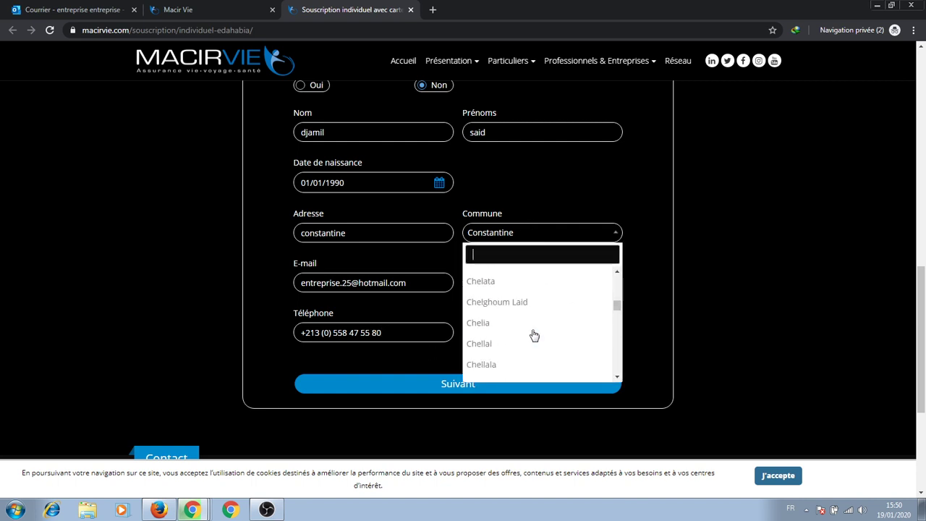
scroll(533, 335, up, 10)
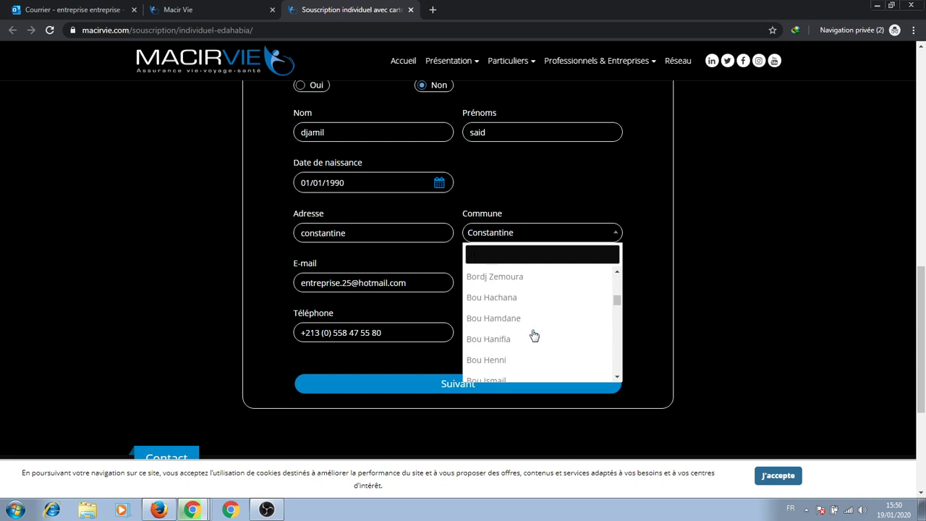
scroll(533, 335, up, 10)
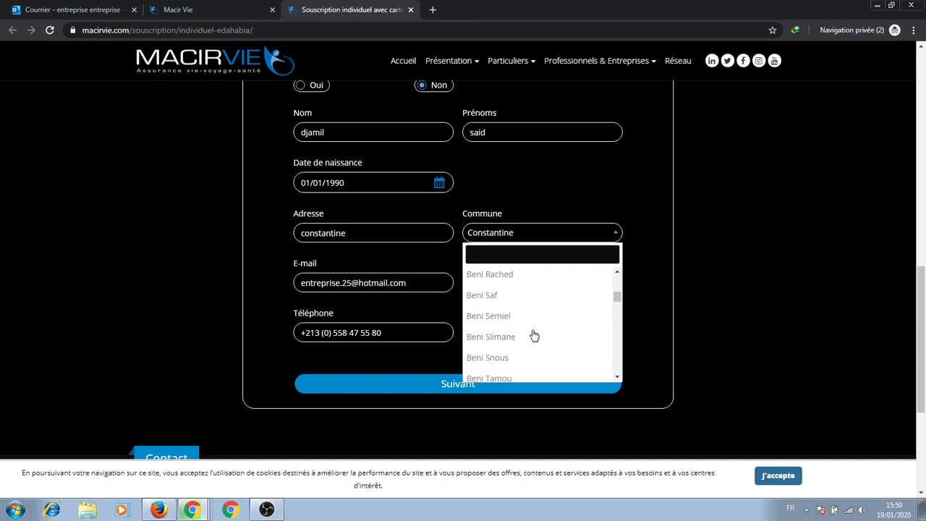
scroll(533, 334, up, 10)
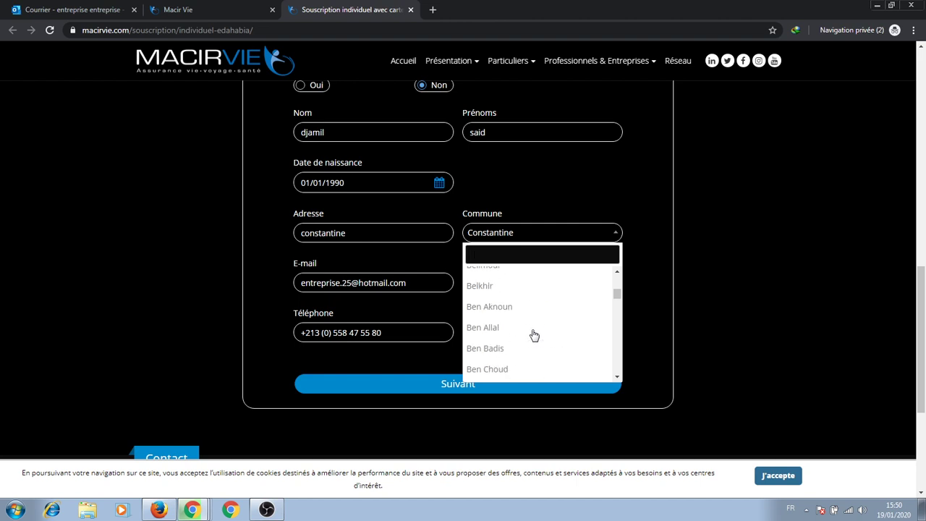
scroll(533, 334, up, 8)
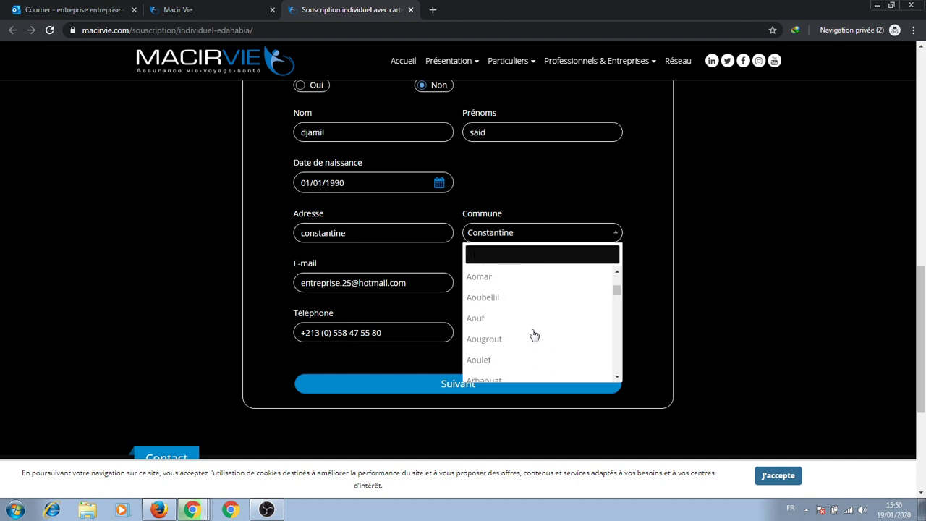
scroll(533, 335, up, 10)
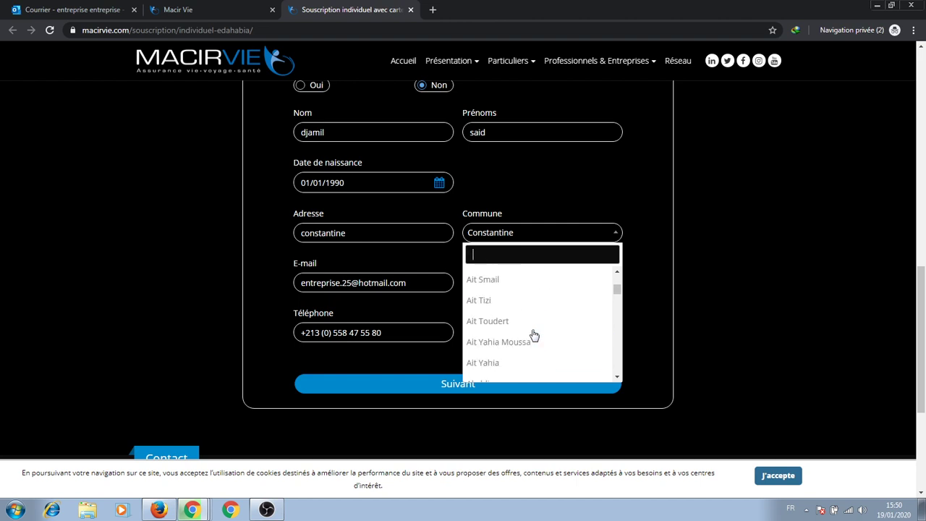
scroll(533, 335, up, 8)
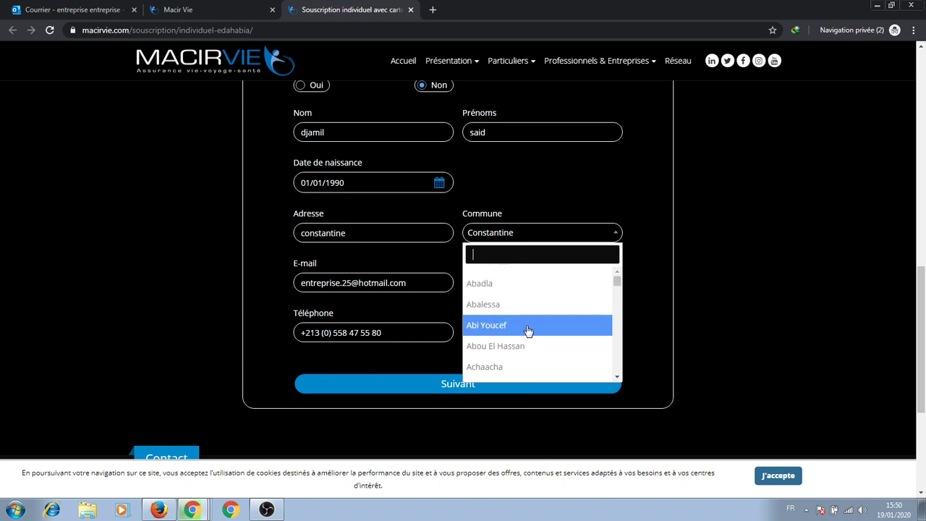
scroll(526, 329, down, 3)
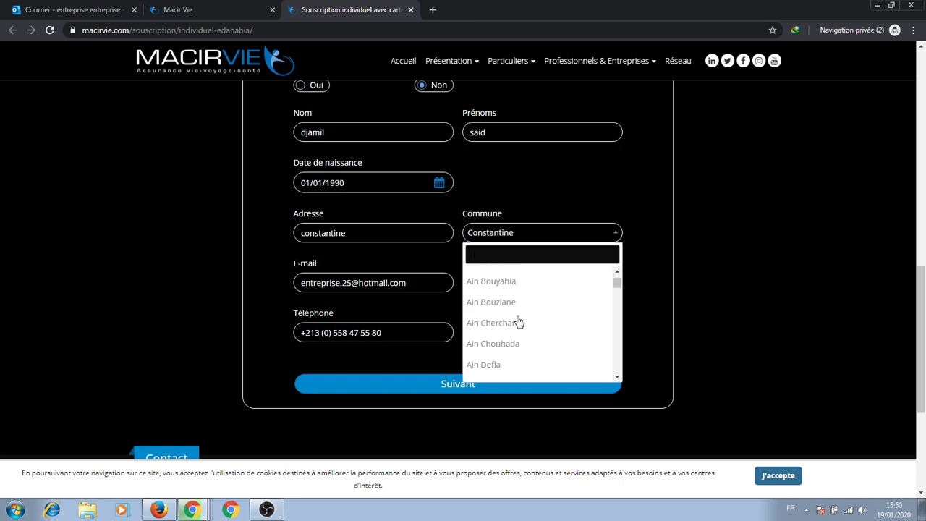
scroll(519, 322, down, 2)
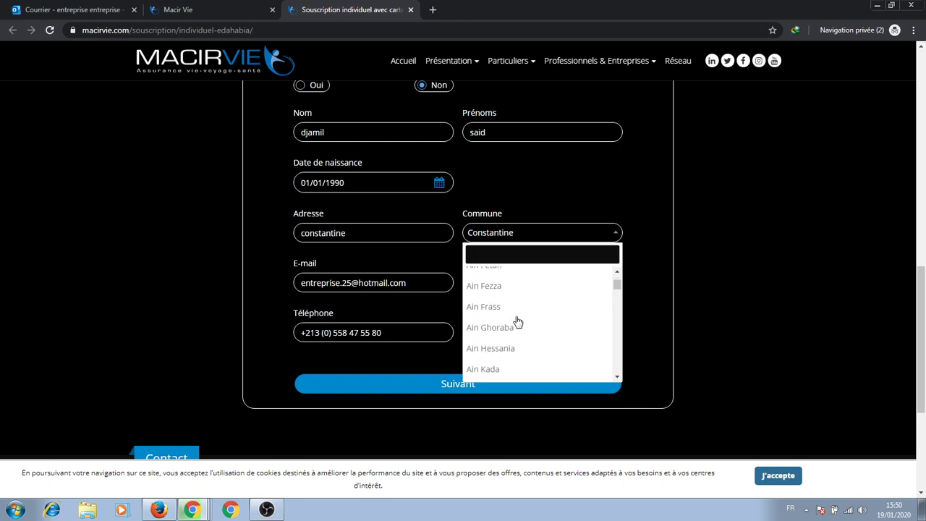
scroll(518, 321, down, 2)
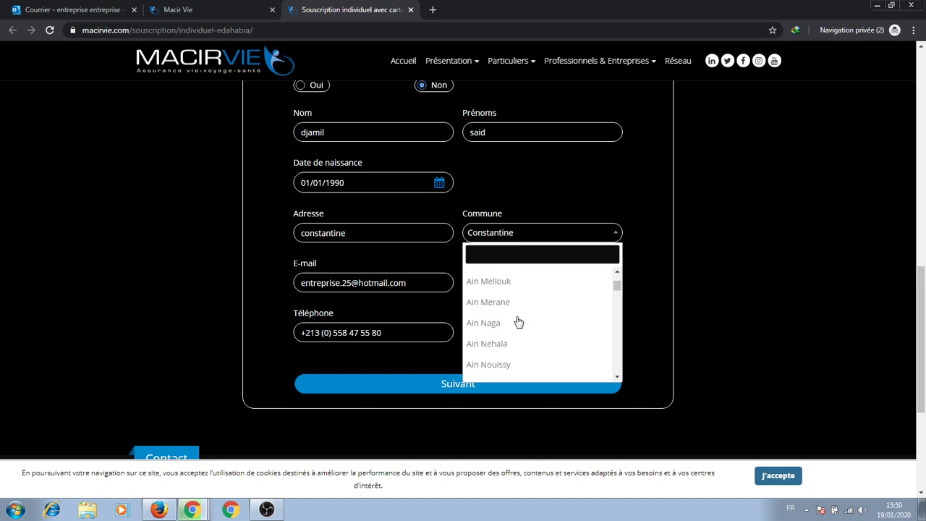
scroll(518, 321, down, 8)
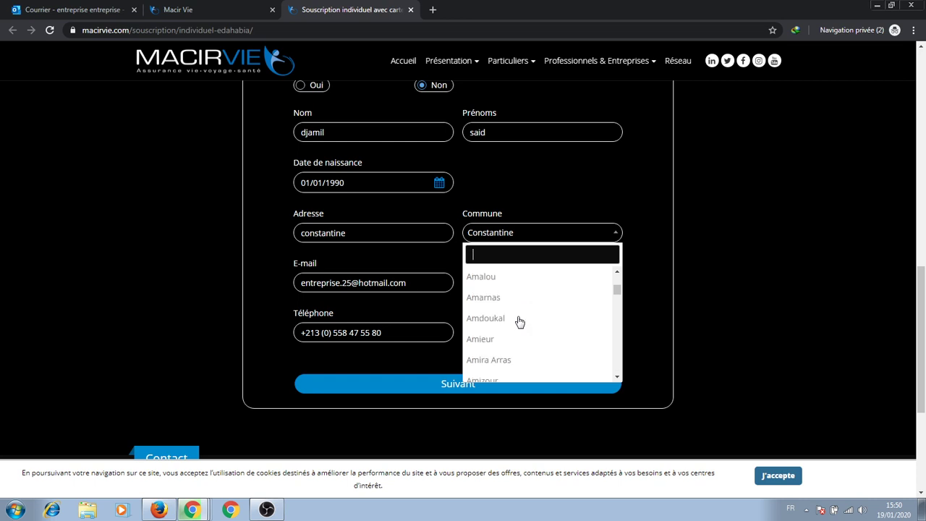
scroll(519, 321, down, 5)
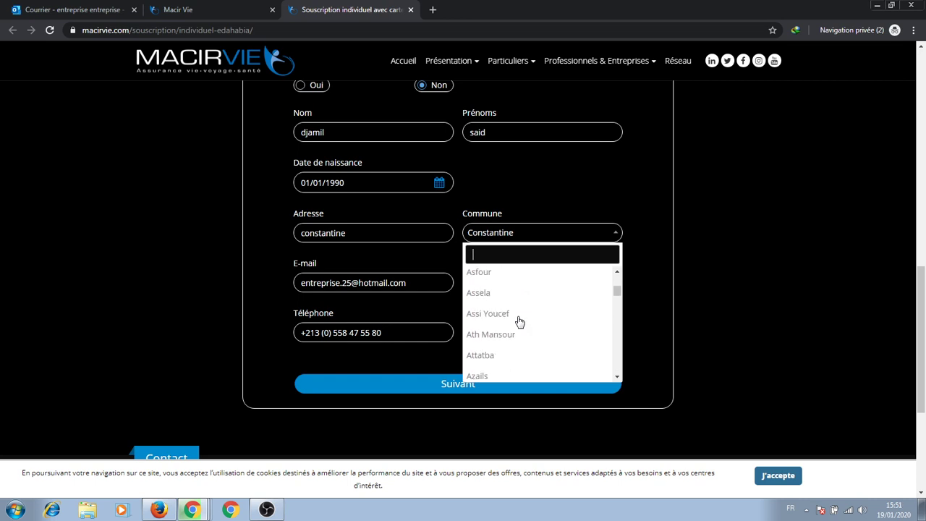
scroll(519, 321, down, 3)
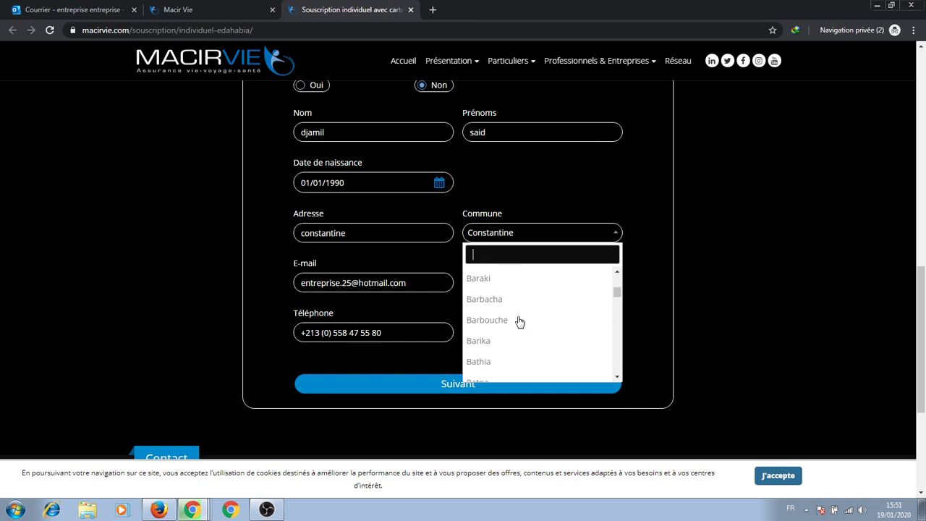
scroll(520, 321, down, 4)
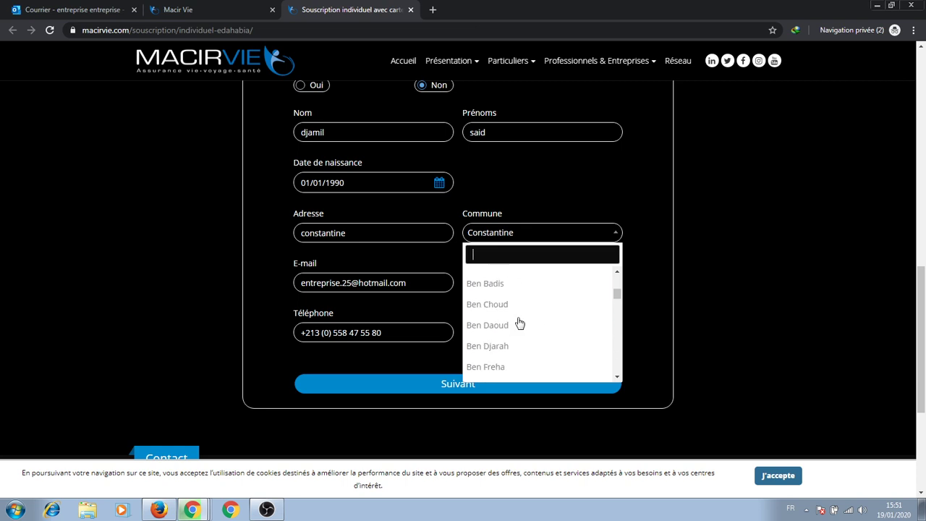
scroll(519, 323, down, 3)
scroll(519, 322, down, 5)
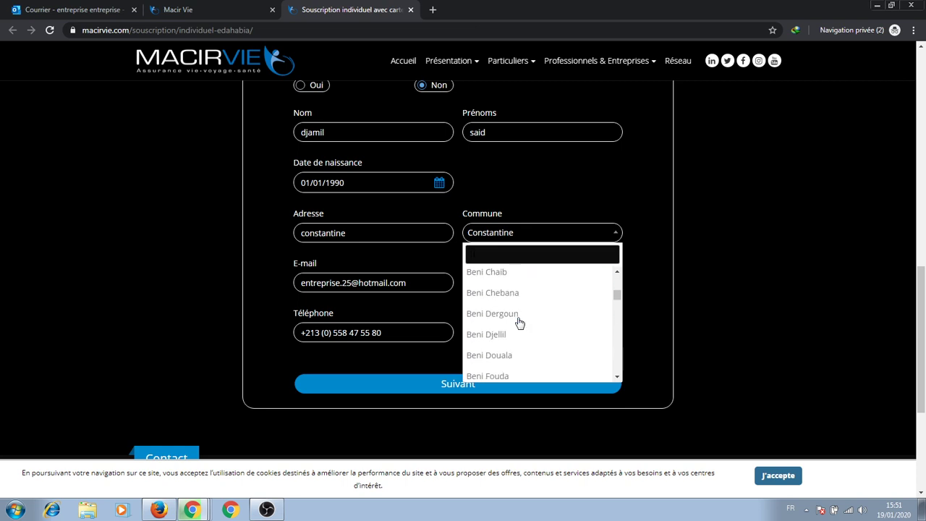
scroll(519, 322, down, 4)
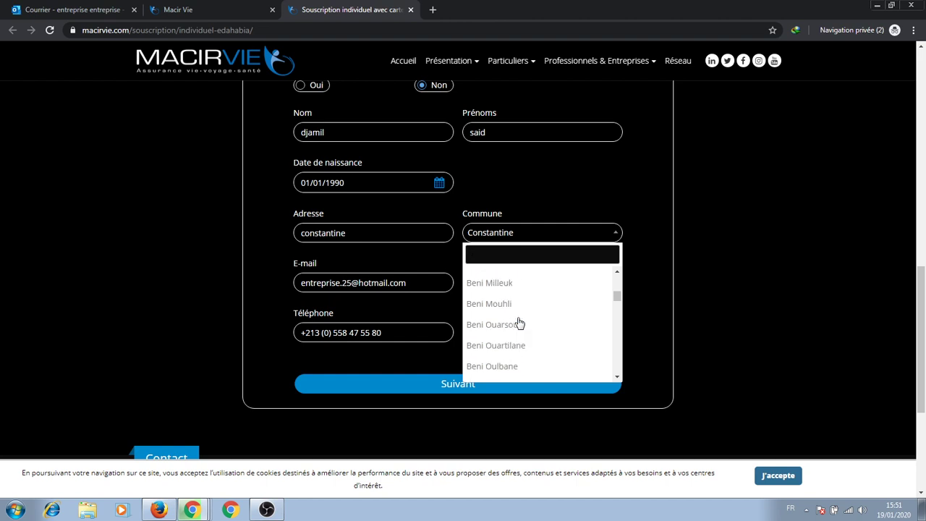
scroll(519, 323, down, 3)
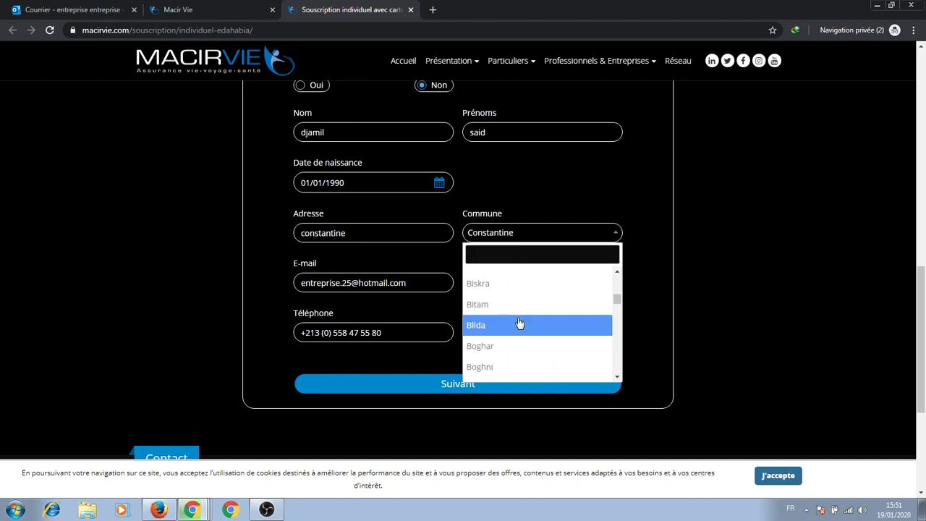
scroll(519, 322, down, 5)
scroll(519, 323, down, 3)
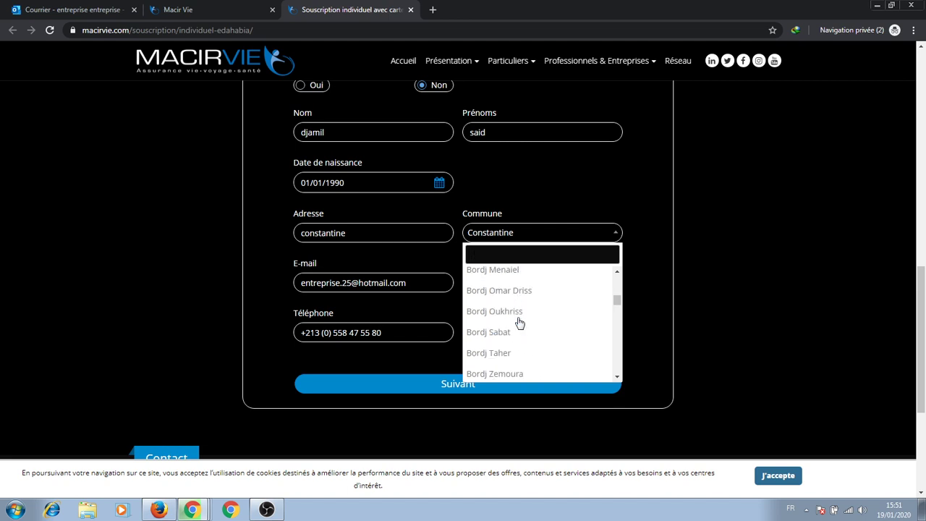
scroll(520, 322, down, 3)
scroll(519, 322, down, 6)
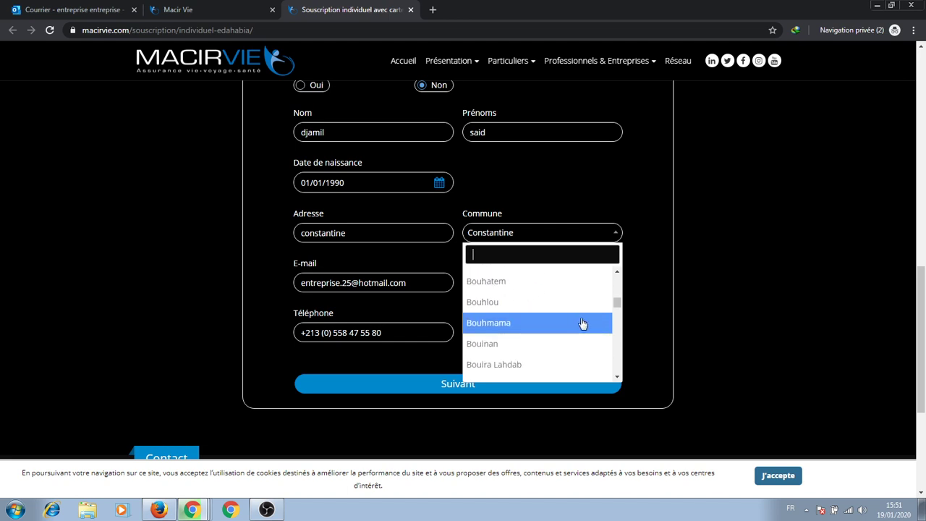
drag(617, 301, 619, 316)
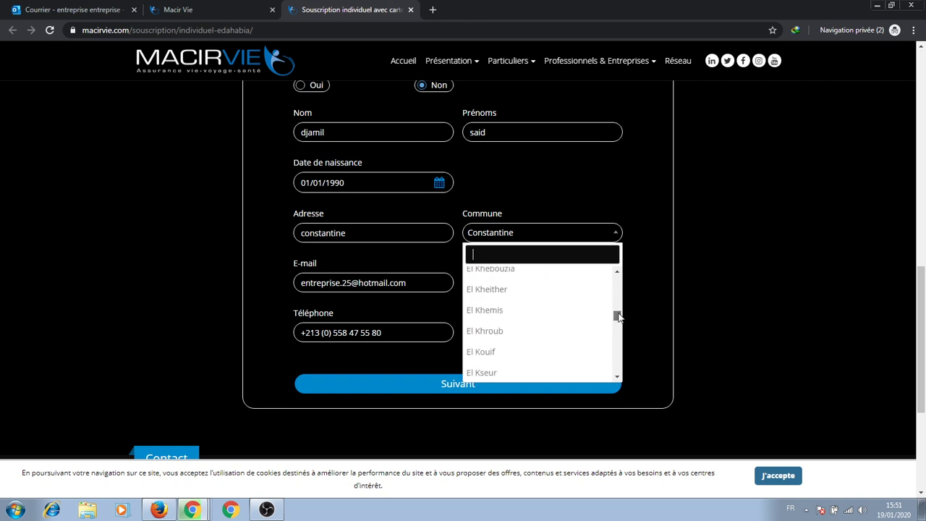
Select El Khroub as the commune and submit the Step 1 form with Suivant.
click(533, 330)
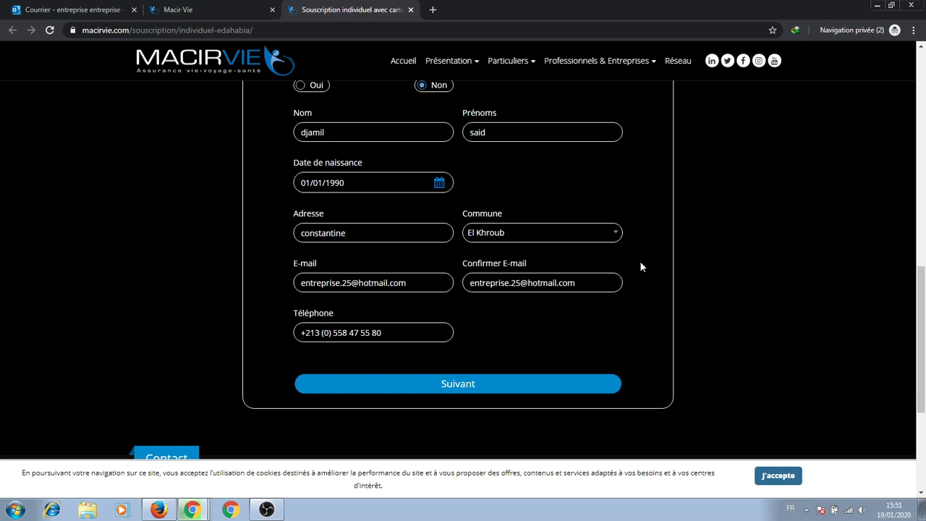
scroll(536, 300, down, 2)
click(486, 275)
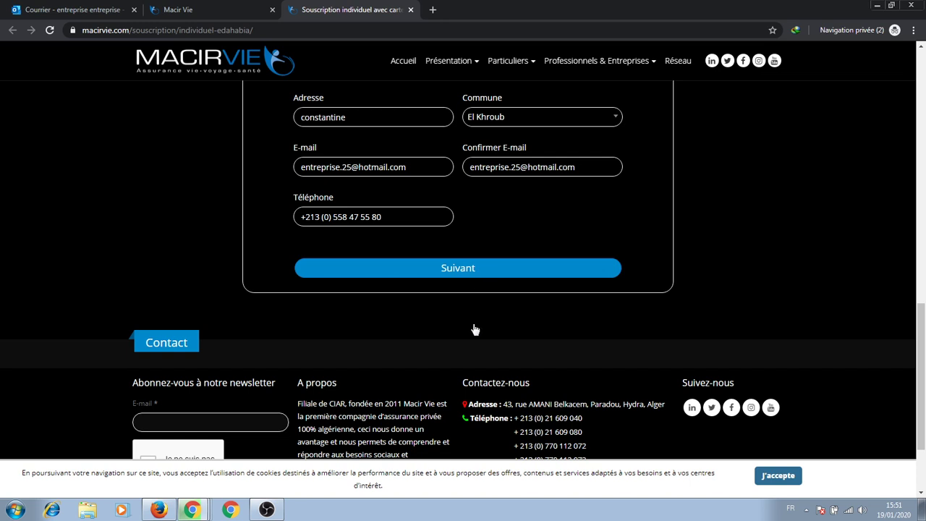
Enter the insured person's last name on the Step 2 identification form.
scroll(335, 212, up, 2)
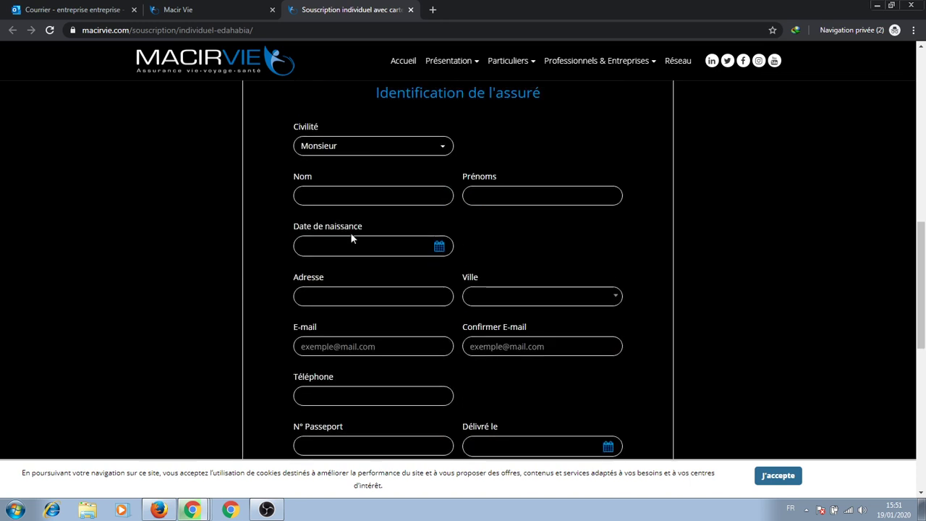
scroll(359, 191, up, 2)
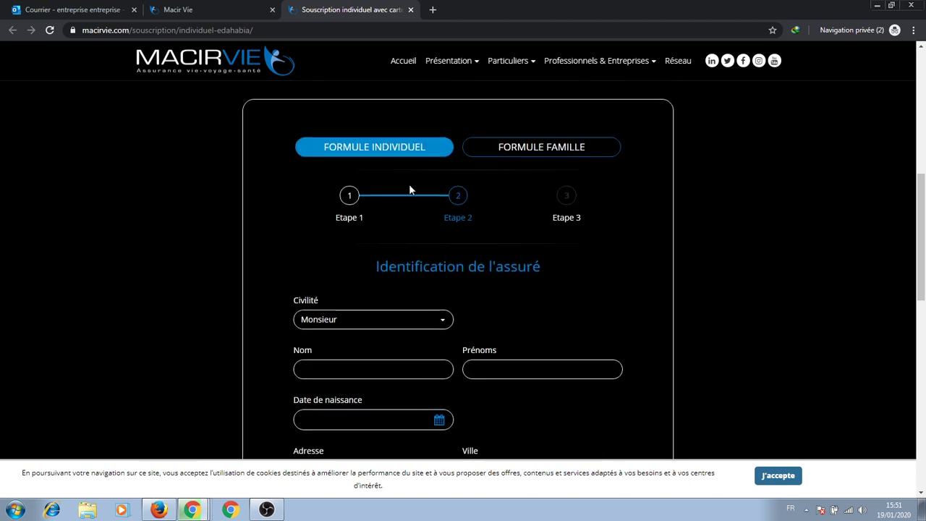
scroll(459, 224, down, 2)
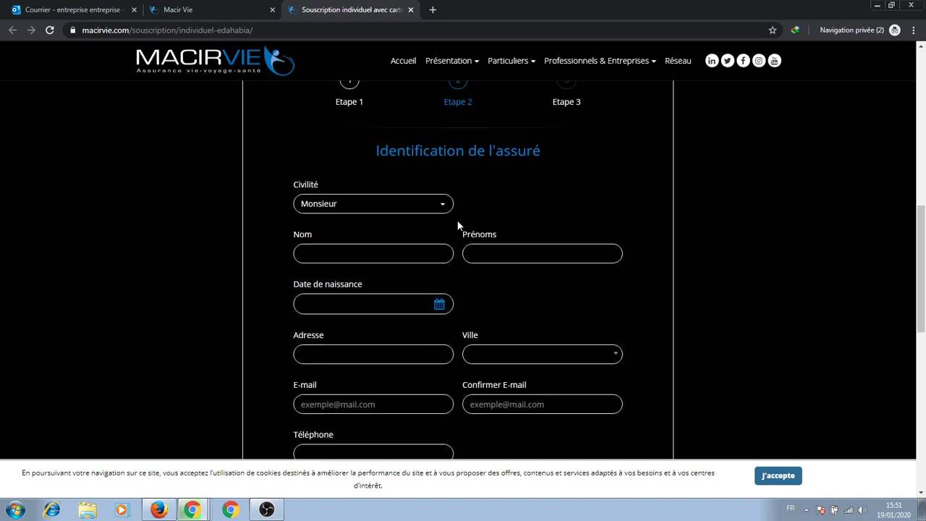
scroll(432, 214, up, 3)
scroll(420, 221, down, 2)
click(359, 259)
text(djamil)
Pick year 1990 and day 1 of January for the insured's date of birth.
click(379, 310)
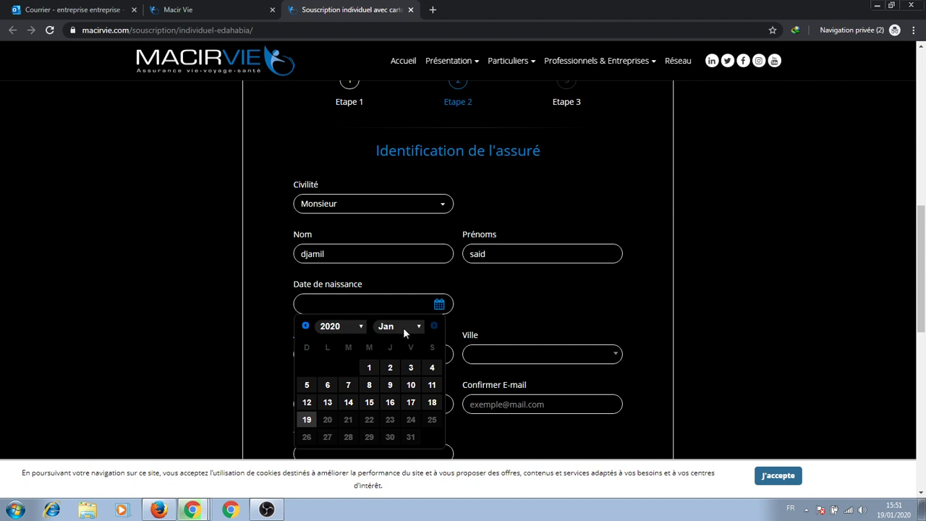
click(347, 326)
scroll(343, 229, up, 15)
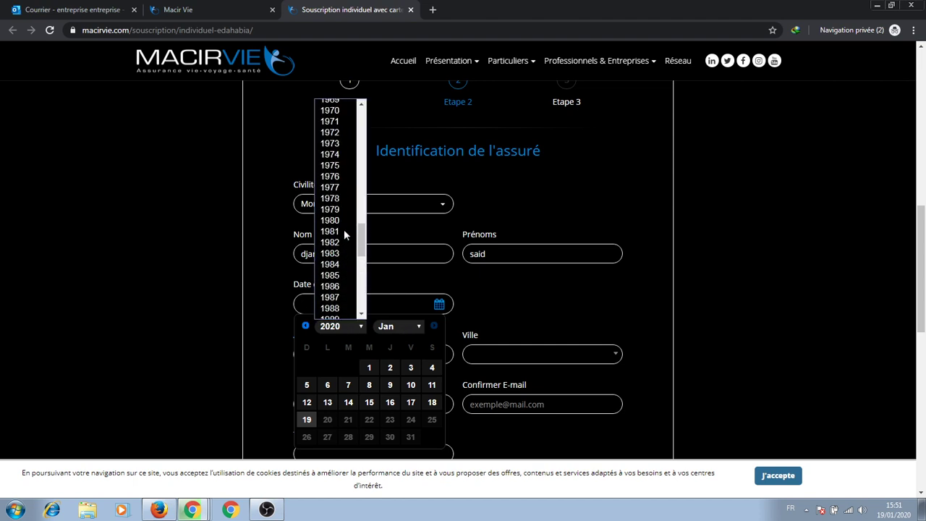
scroll(344, 231, up, 4)
scroll(338, 233, down, 10)
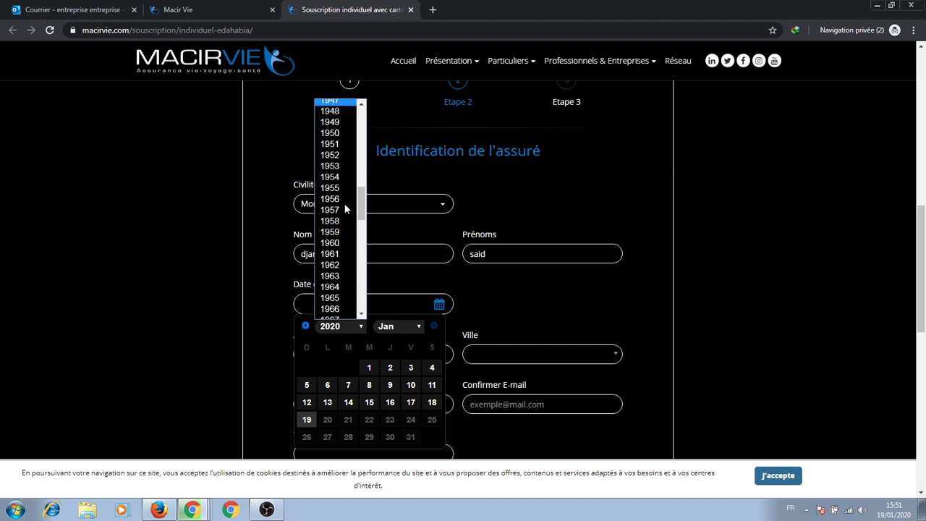
scroll(336, 239, down, 10)
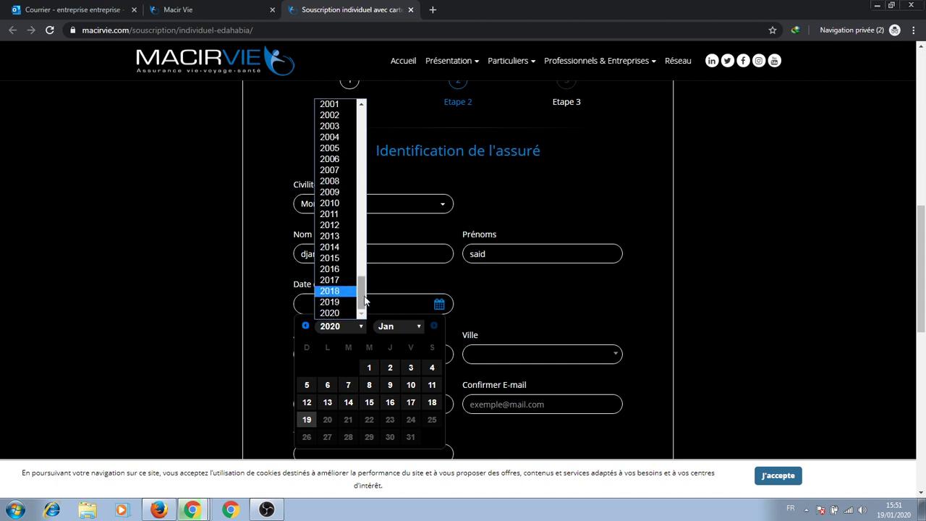
drag(366, 301, 366, 276)
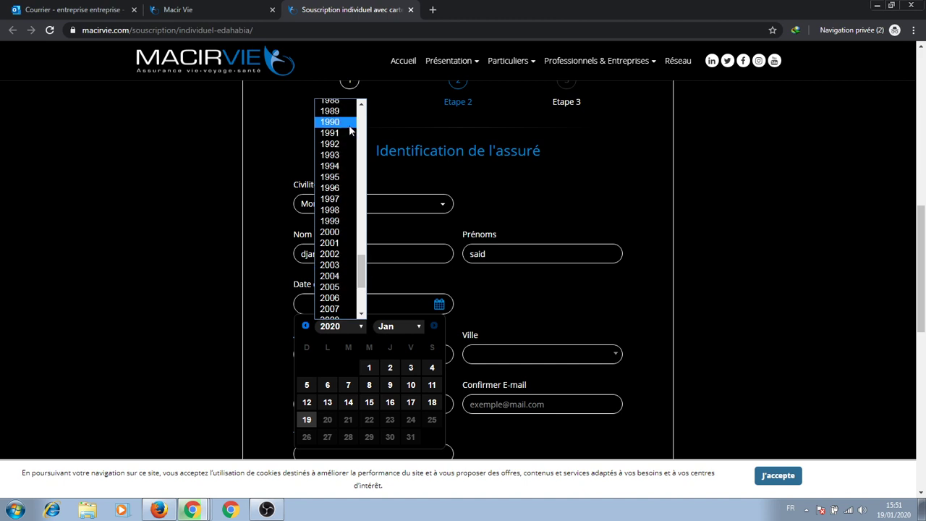
click(348, 122)
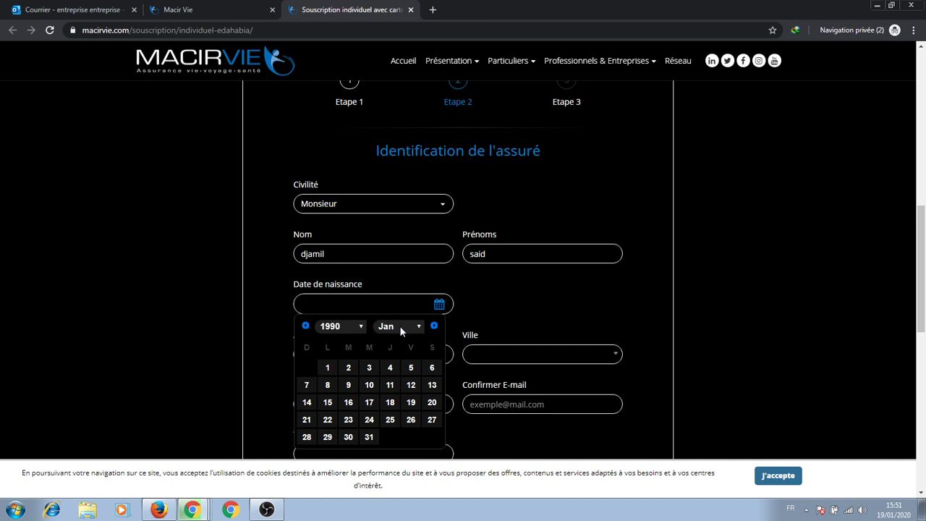
click(327, 373)
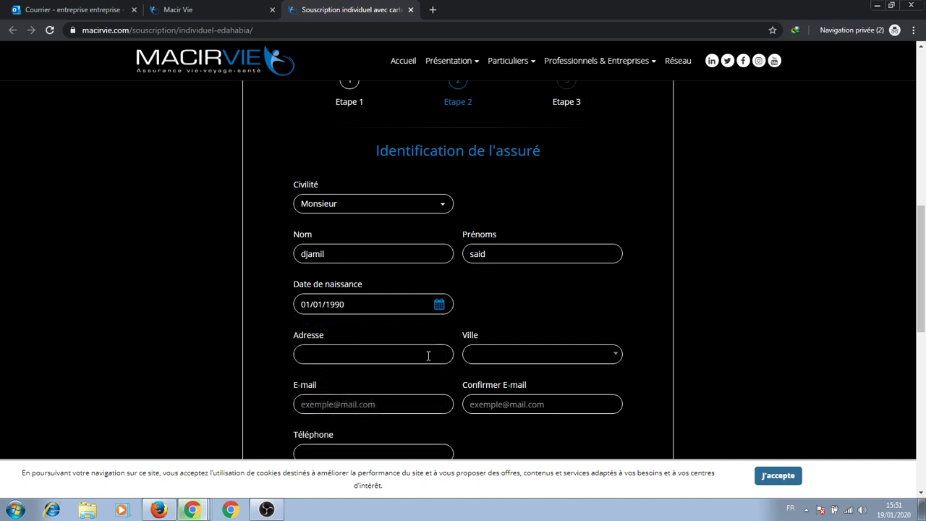
Enter the insured's address and choose Constantine as the Ville.
click(368, 356)
text(constantine el khroub)
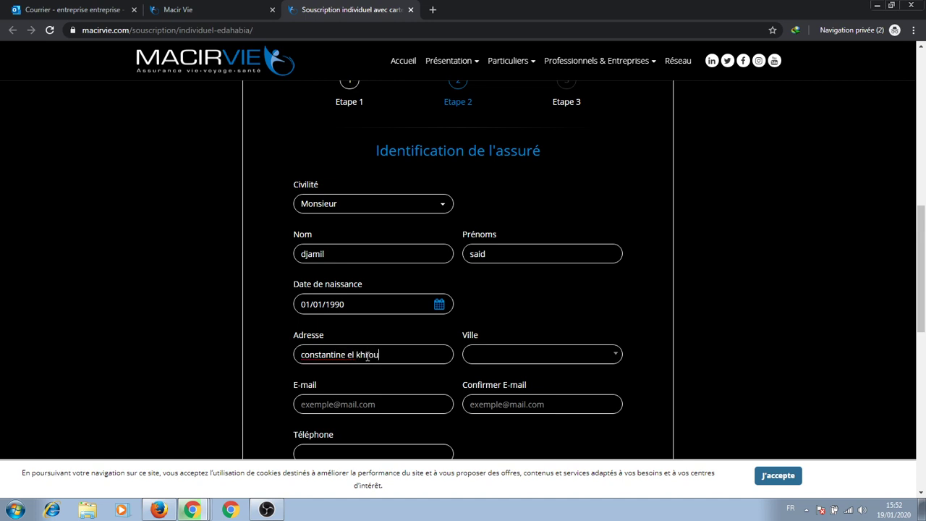
key(Tab)
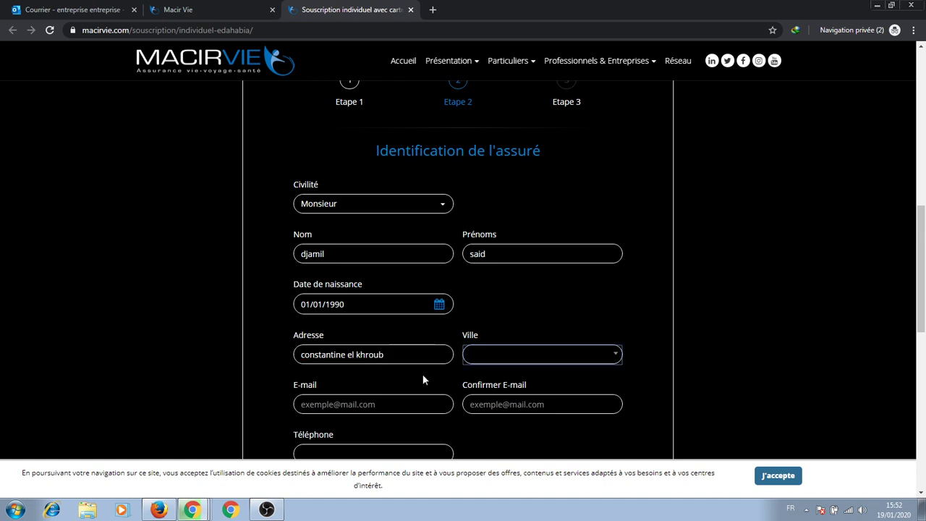
click(517, 361)
scroll(518, 268, down, 4)
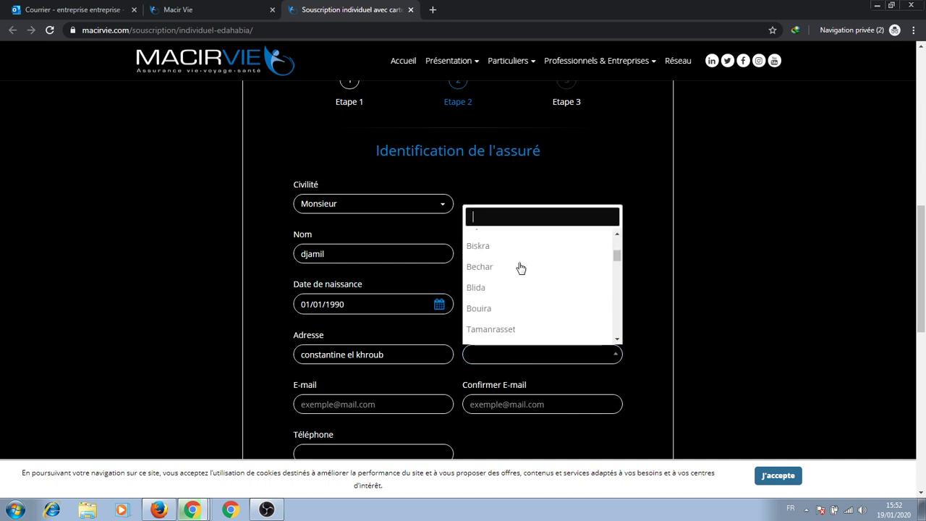
scroll(519, 267, down, 3)
click(517, 282)
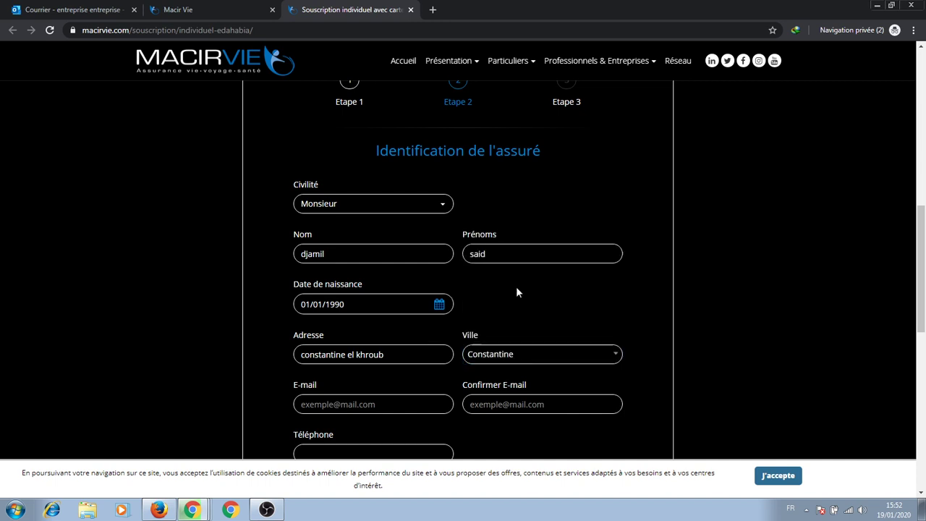
scroll(427, 319, down, 1)
Enter the insured's e-mail address and its confirmation, selecting the end of the text.
click(382, 342)
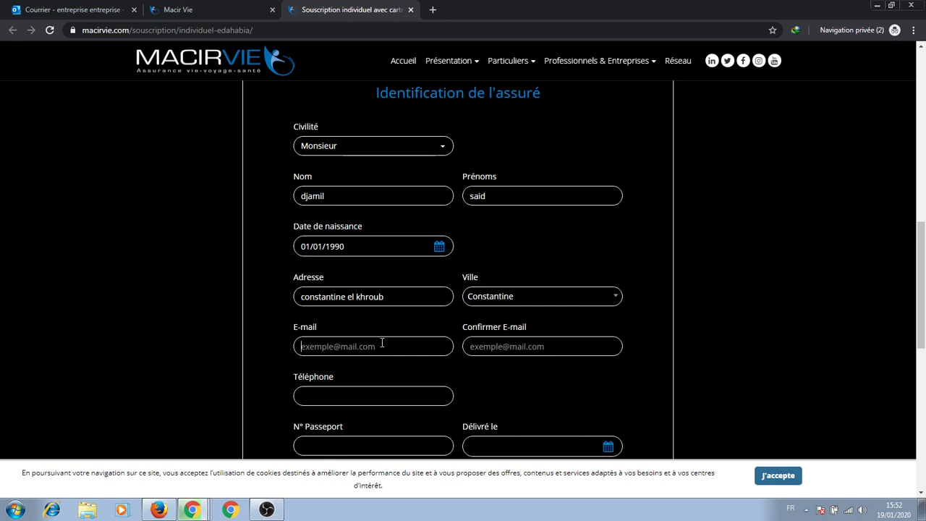
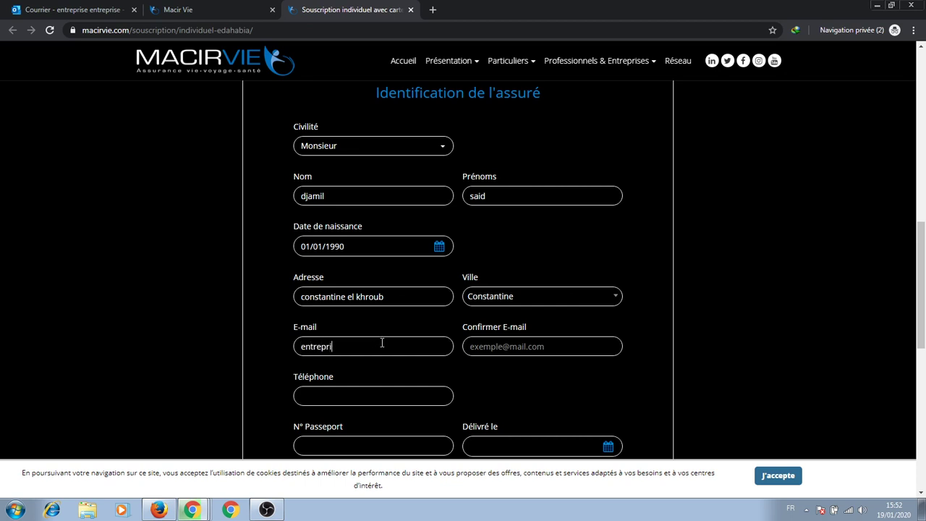
key(Tab)
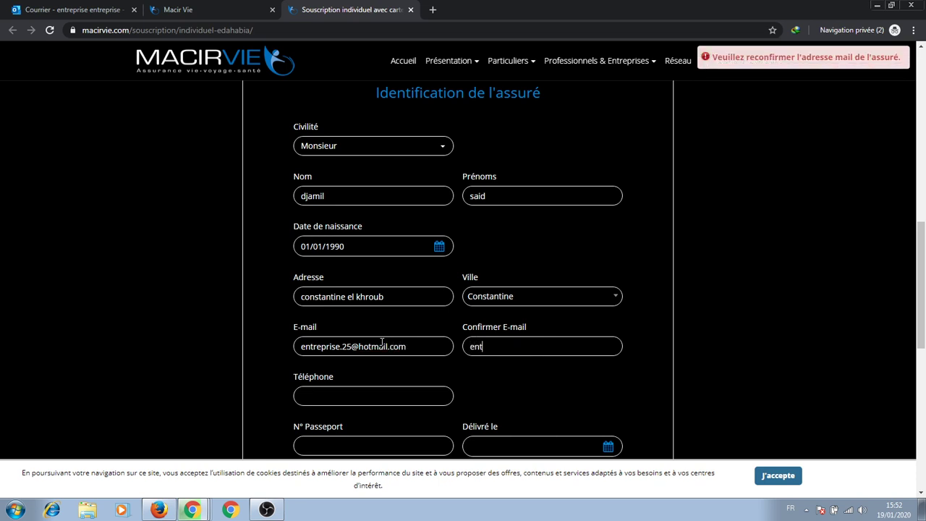
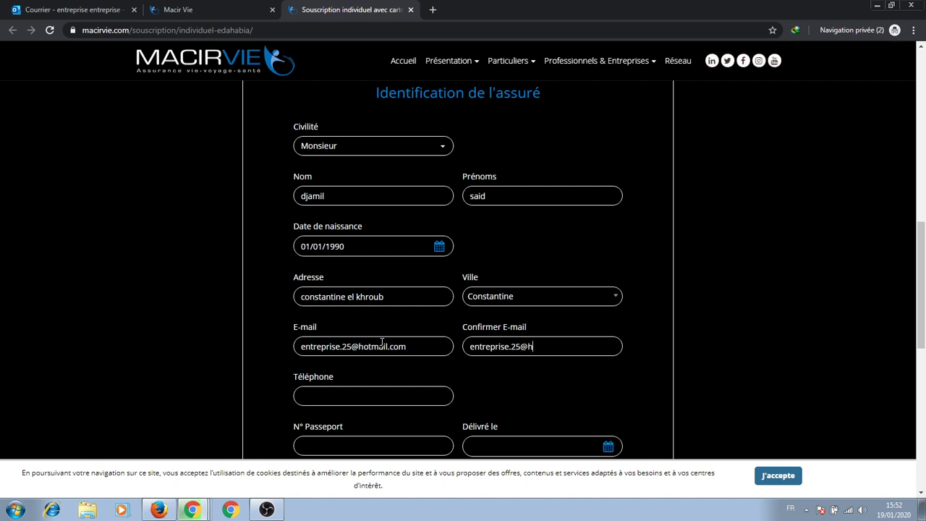
drag(397, 297, 350, 298)
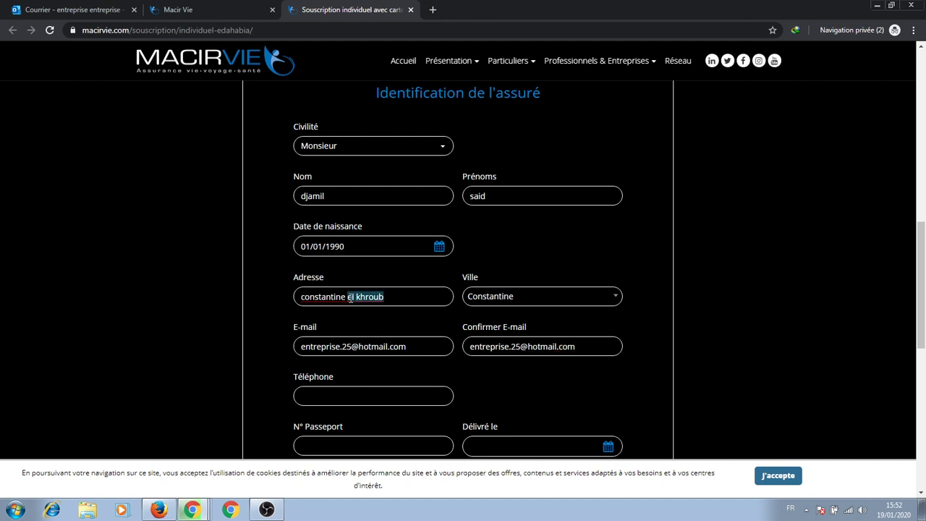
Trim the selected address text and enter the insured's phone and passport numbers.
key(BackSpace)
scroll(413, 280, down, 2)
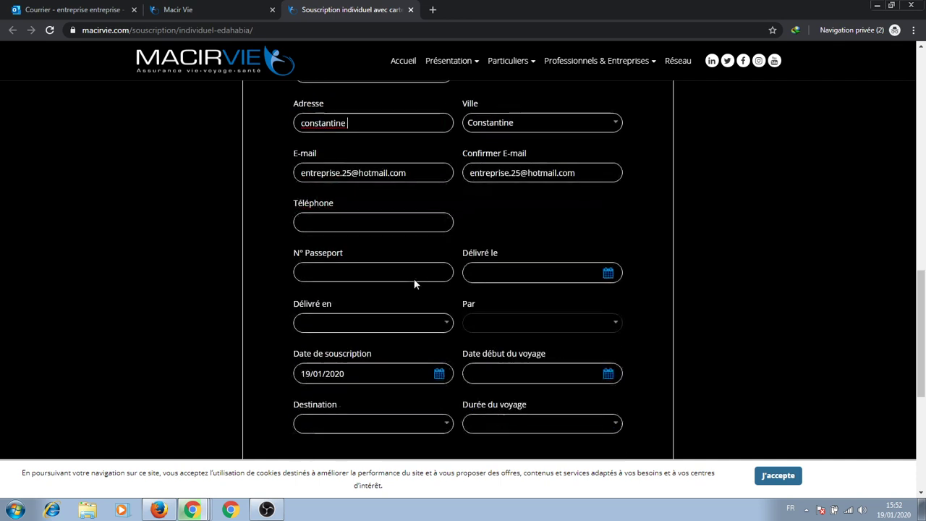
click(314, 224)
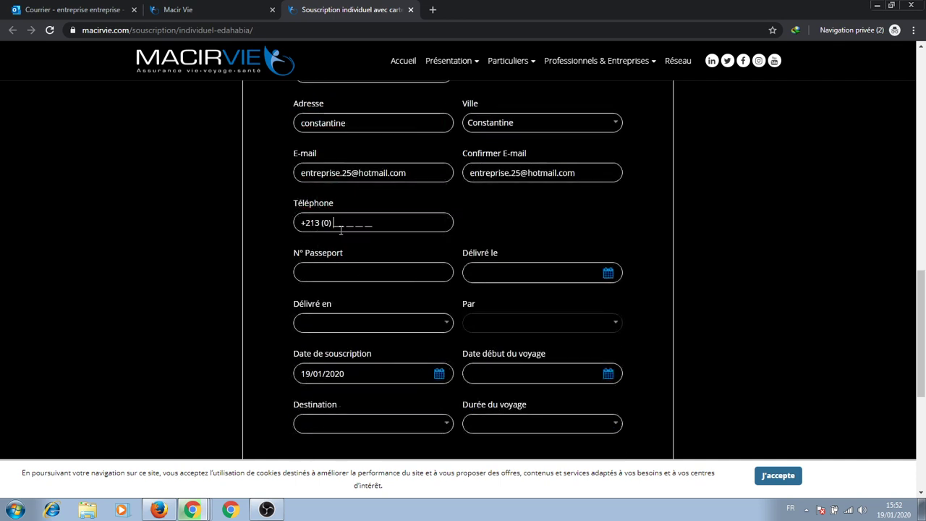
click(360, 270)
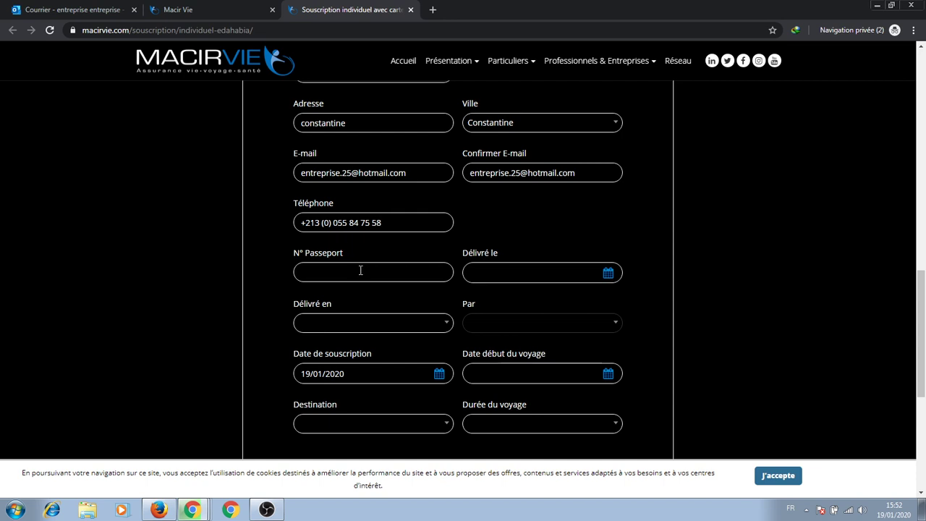
Set the passport issue date (Délivré le) to 01/01/2015.
click(513, 276)
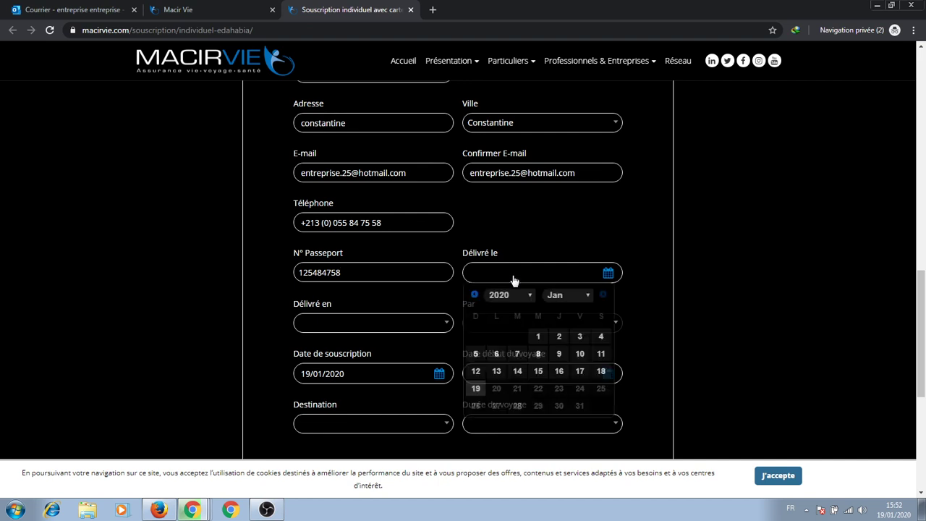
click(515, 301)
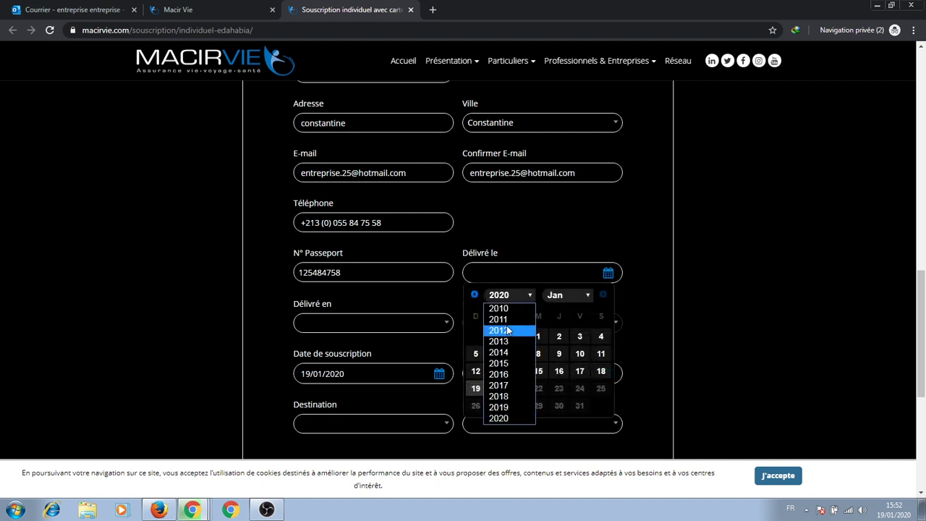
click(509, 386)
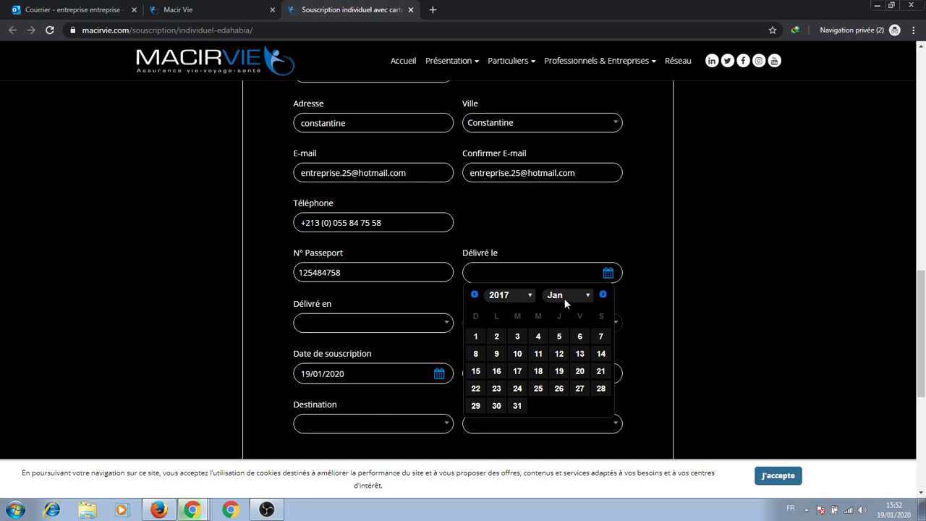
click(521, 295)
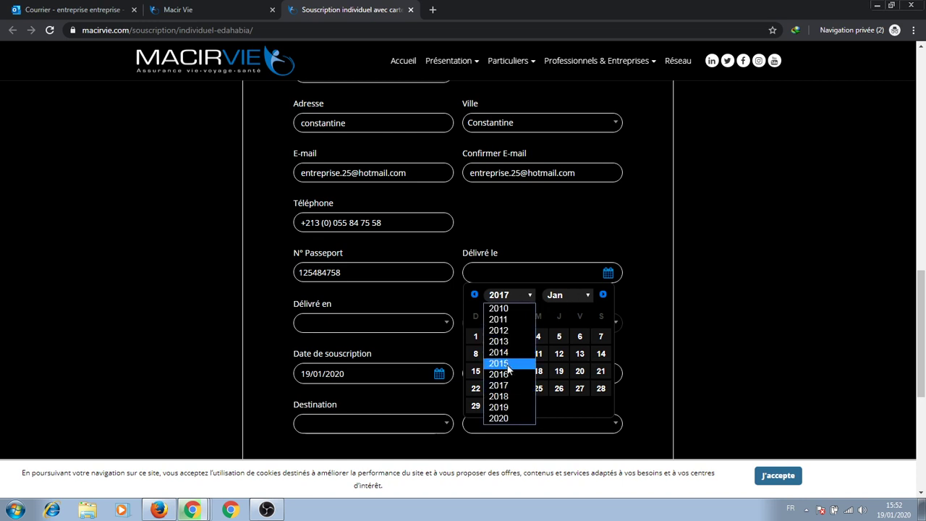
click(507, 365)
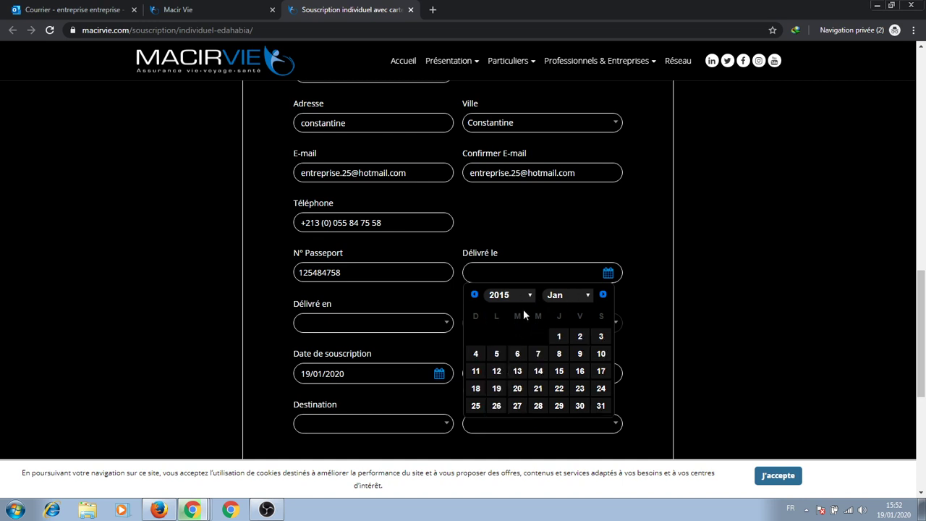
click(559, 338)
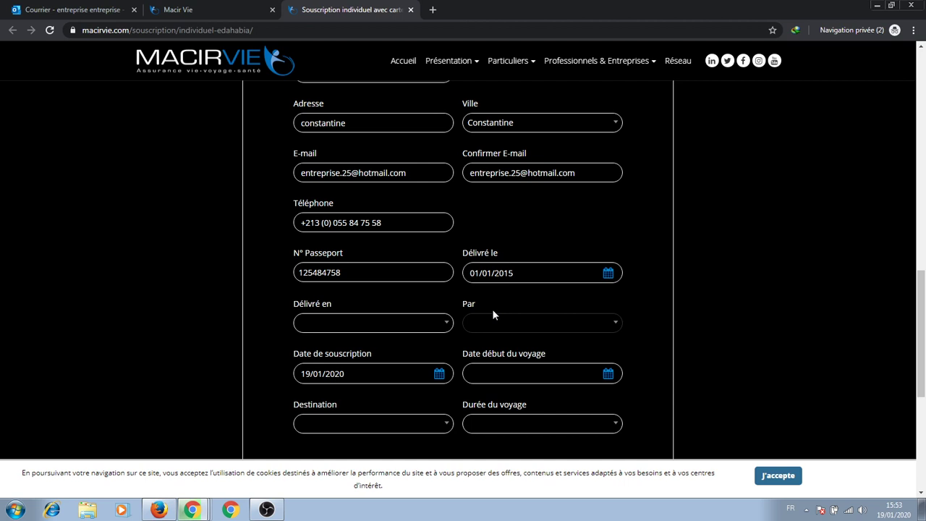
Choose Algérie as the issuing country and start searching the issuing-city list.
click(341, 330)
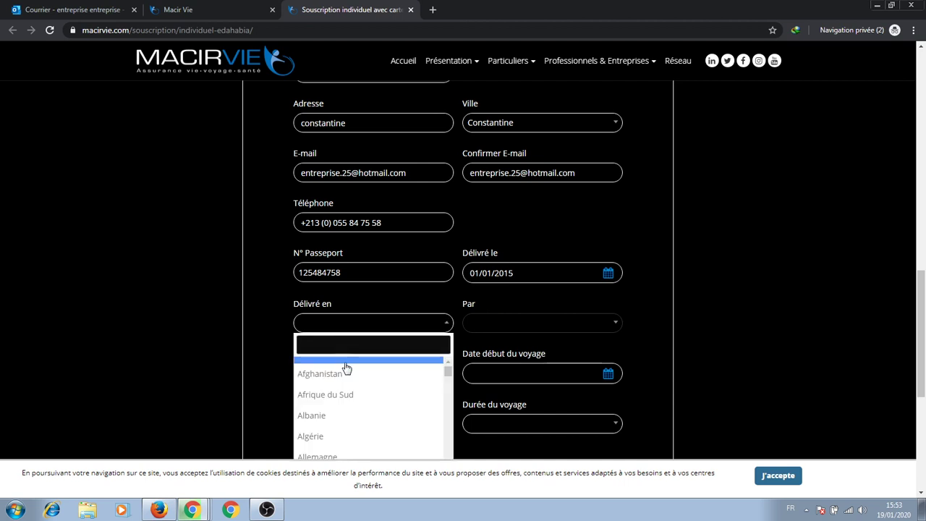
click(340, 437)
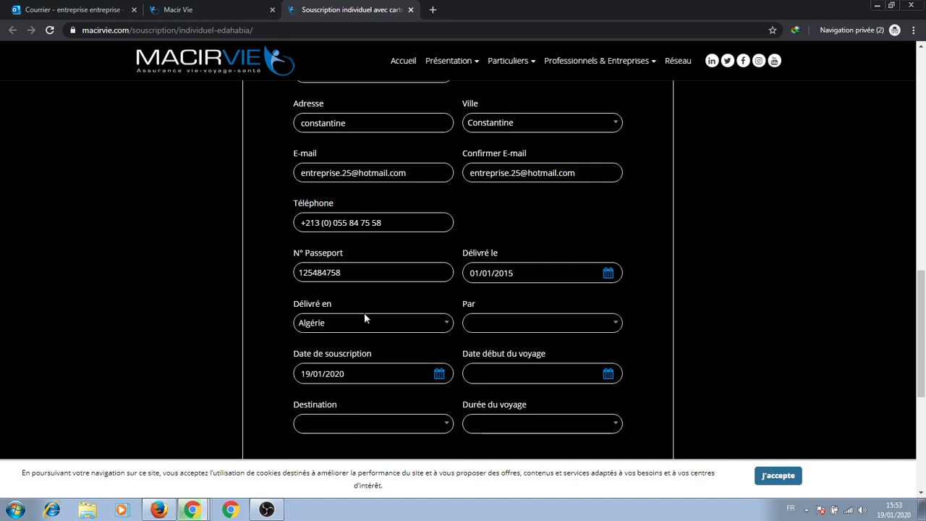
click(486, 323)
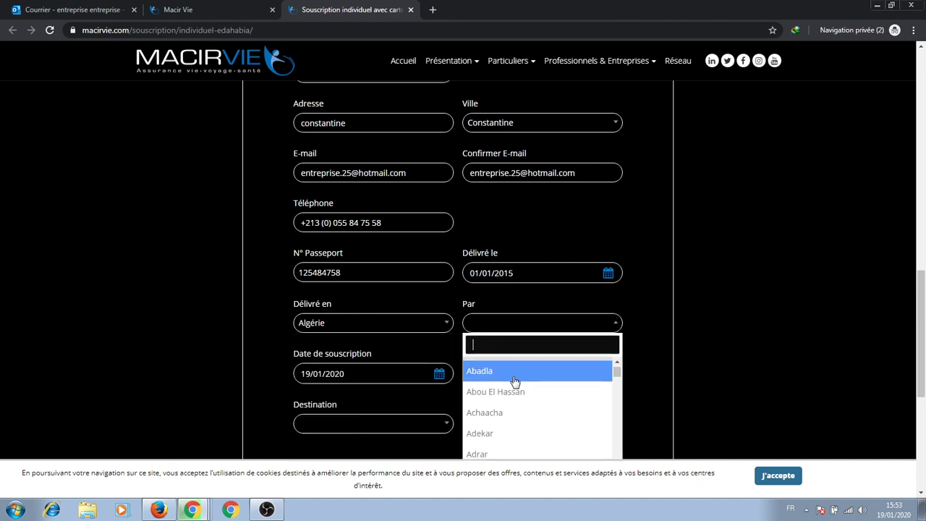
scroll(515, 381, down, 10)
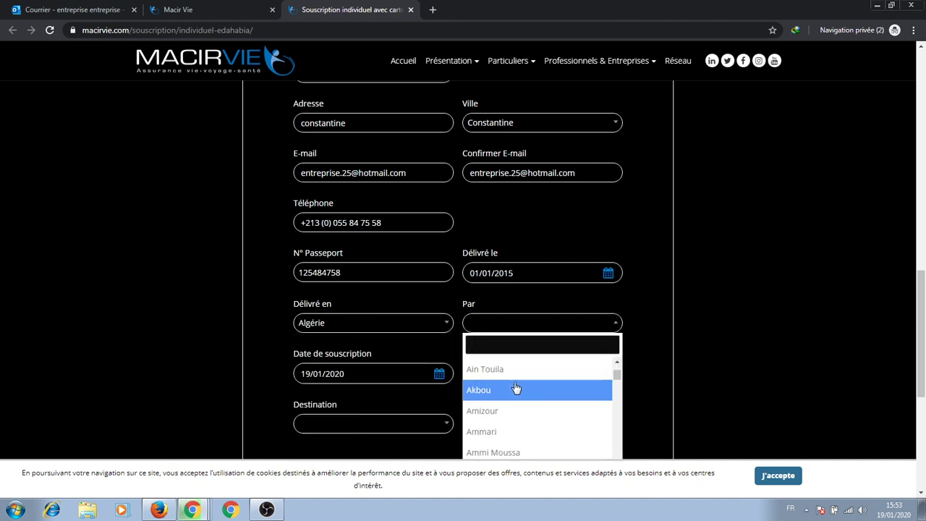
text(el)
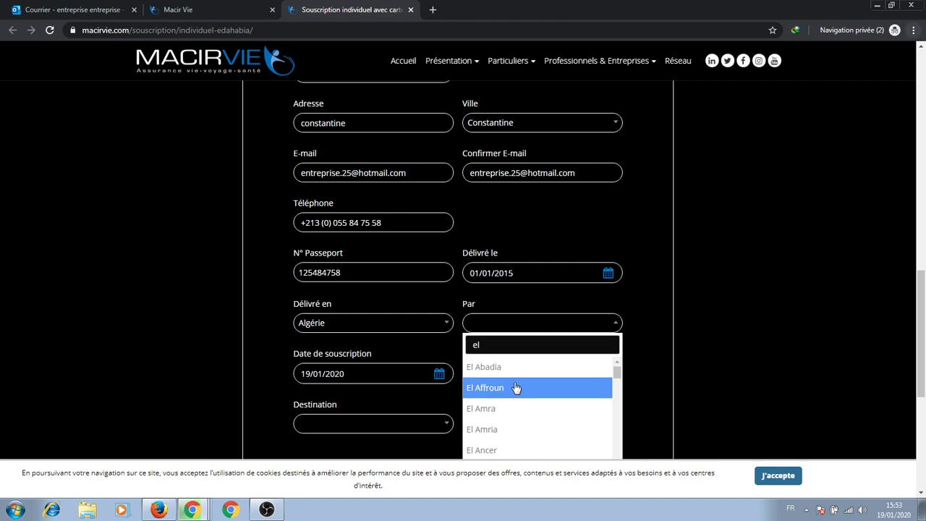
key(alt+f)
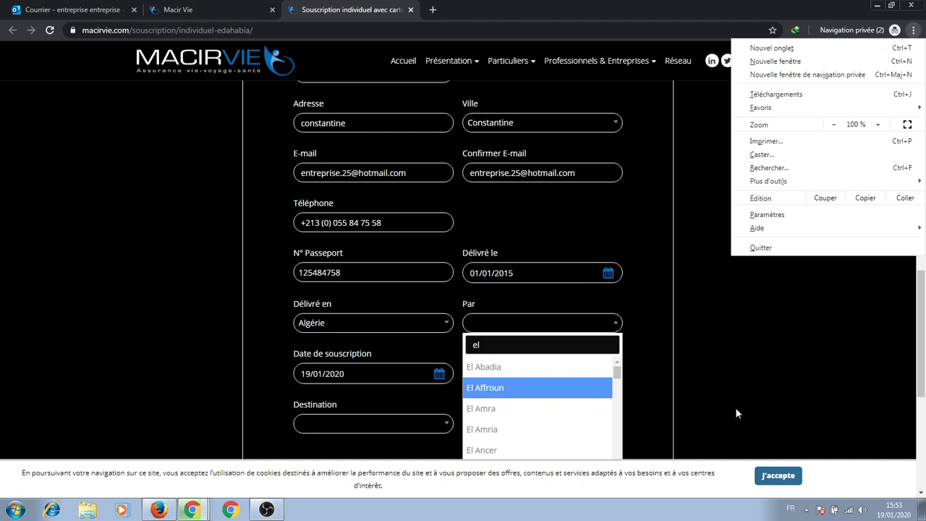
click(735, 407)
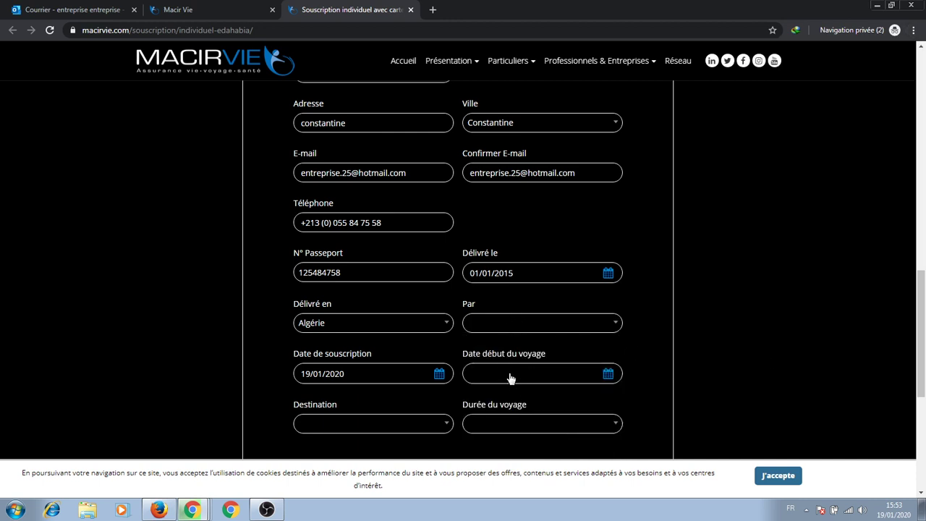
Search the Par list for 'kh' and select El Khroub as issuing authority.
click(510, 322)
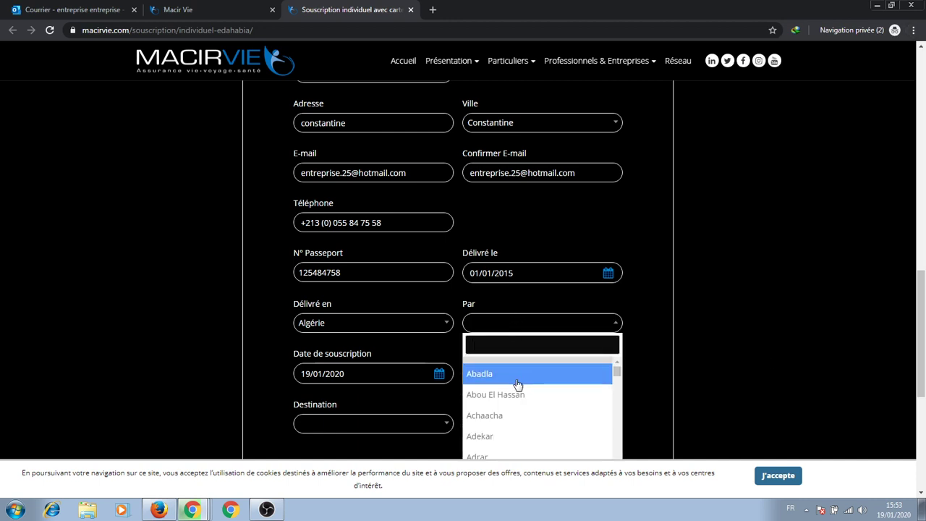
text(el)
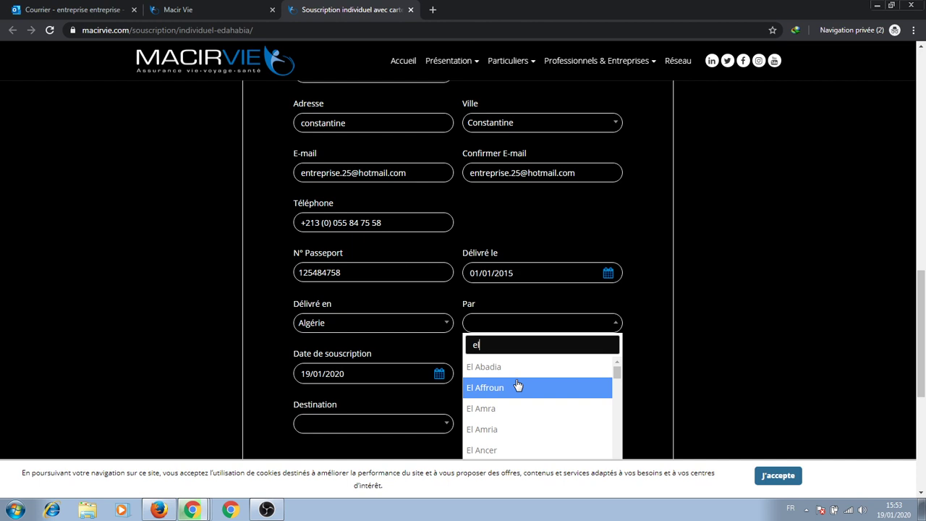
text(kh)
key(BackSpace)
key(BackSpace)
text(kh)
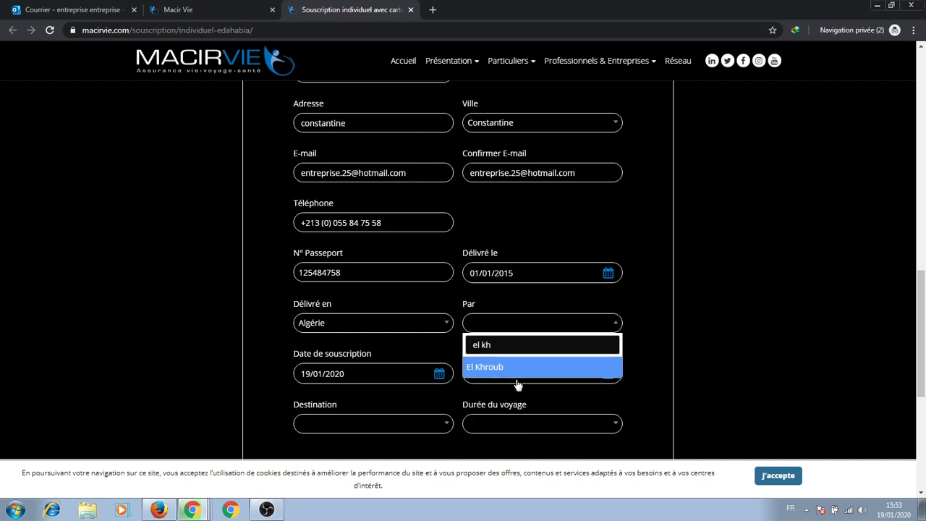
click(513, 367)
scroll(329, 289, down, 2)
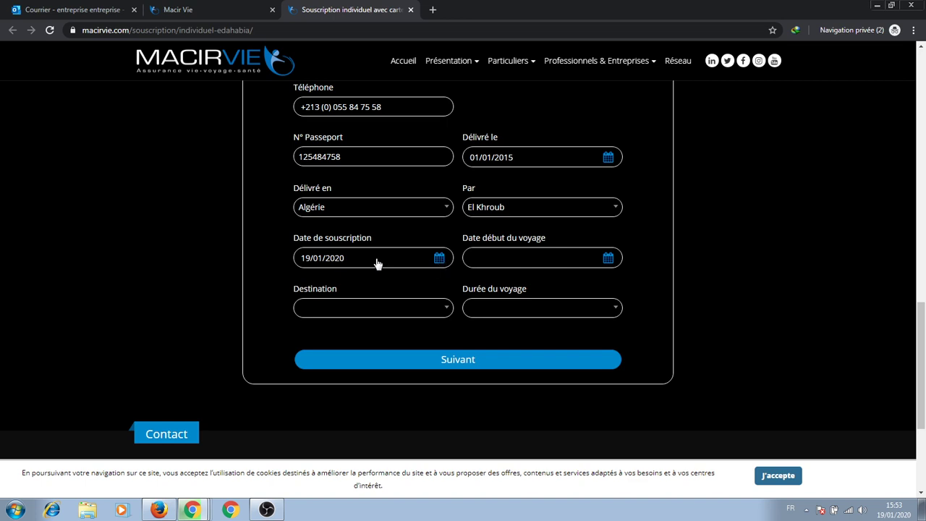
Set the trip start date to 20/02/2020 in the Date début du voyage calendar.
click(557, 259)
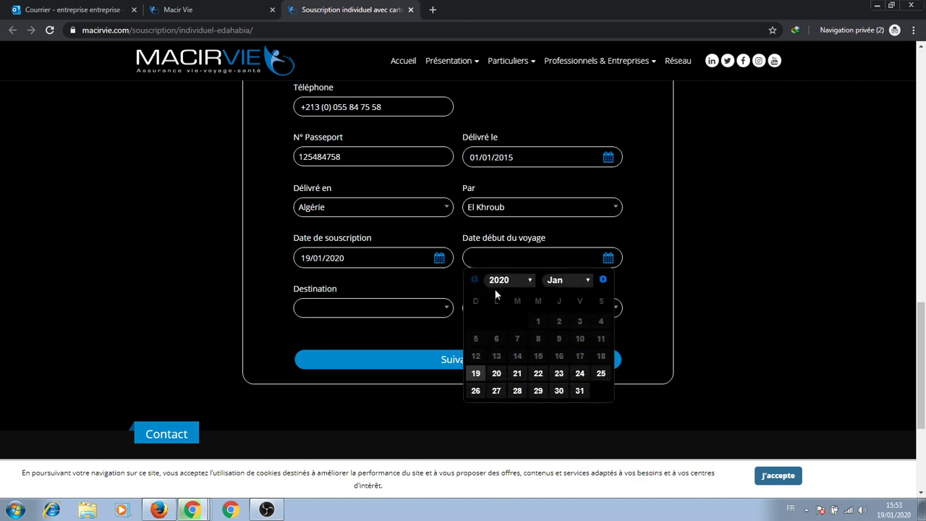
double_click(439, 259)
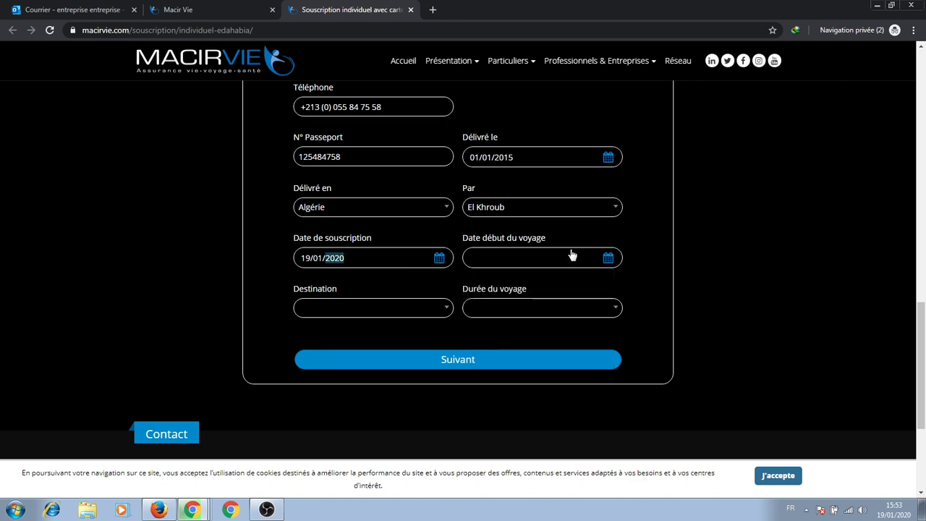
click(337, 258)
click(608, 259)
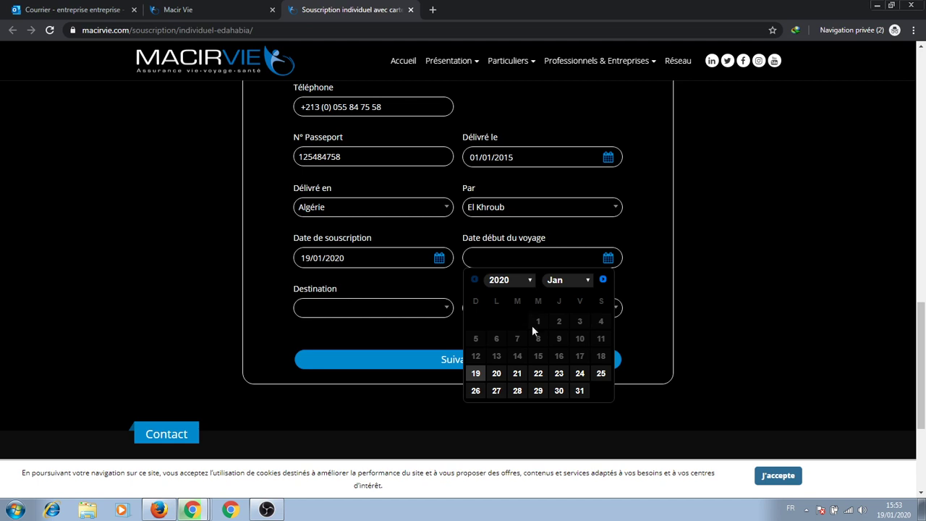
click(577, 281)
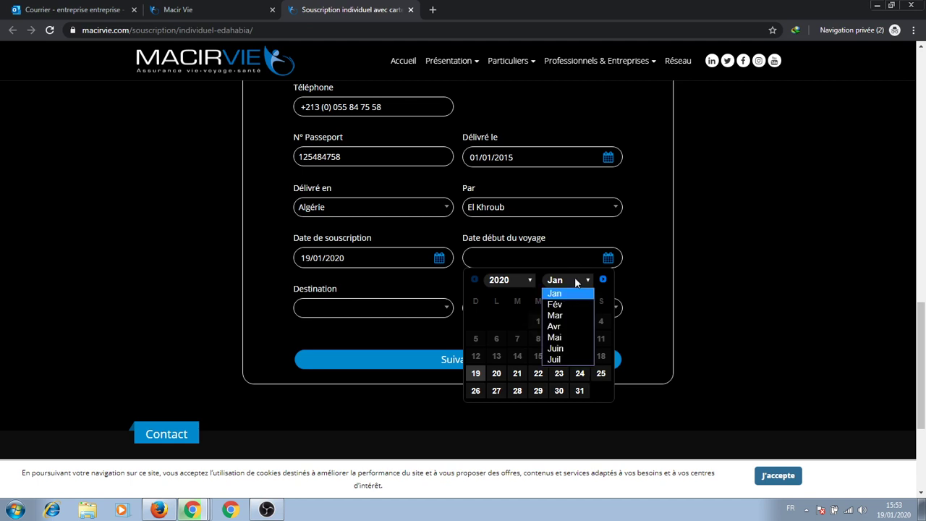
click(561, 308)
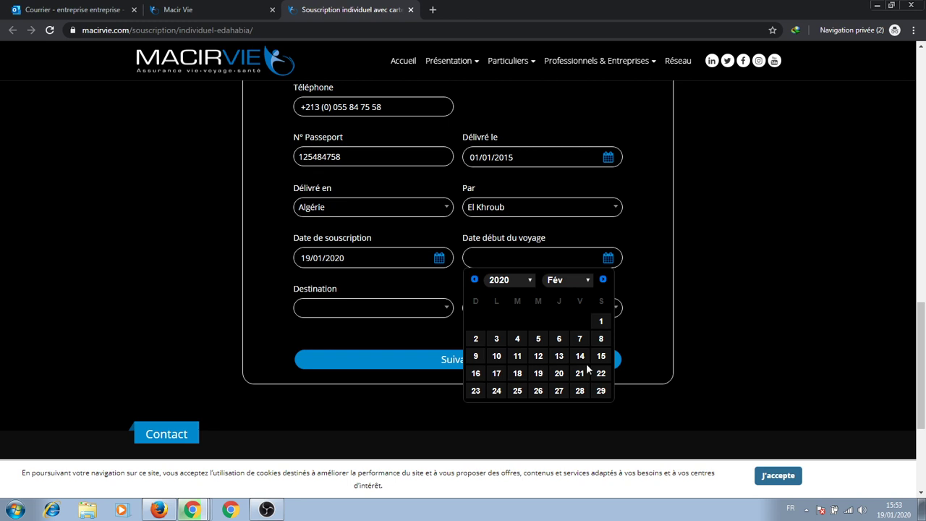
click(557, 376)
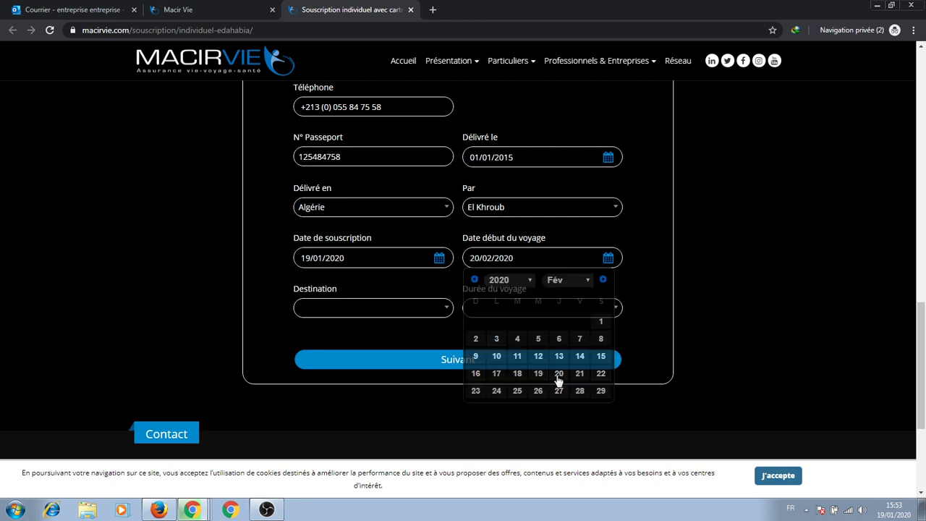
Choose Espagne as destination and 10 jours as duration, then submit for the quote.
click(358, 314)
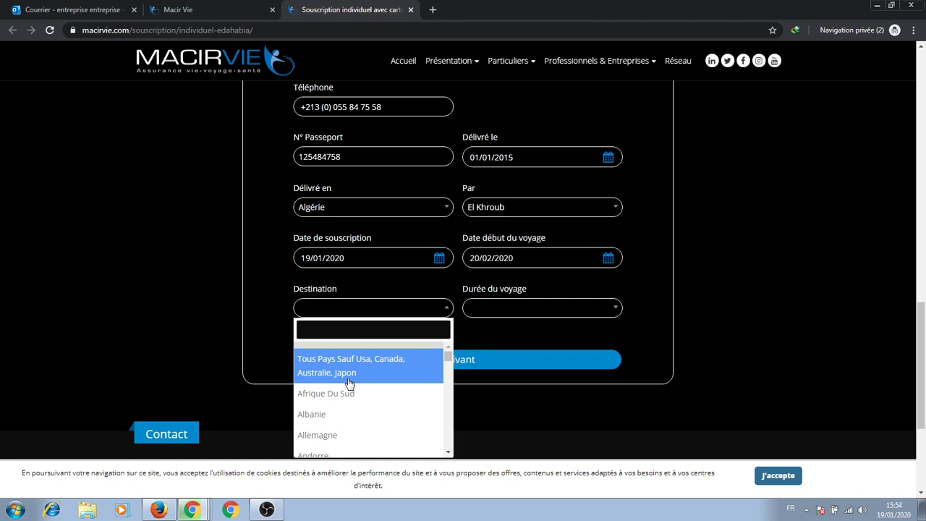
text(espagne)
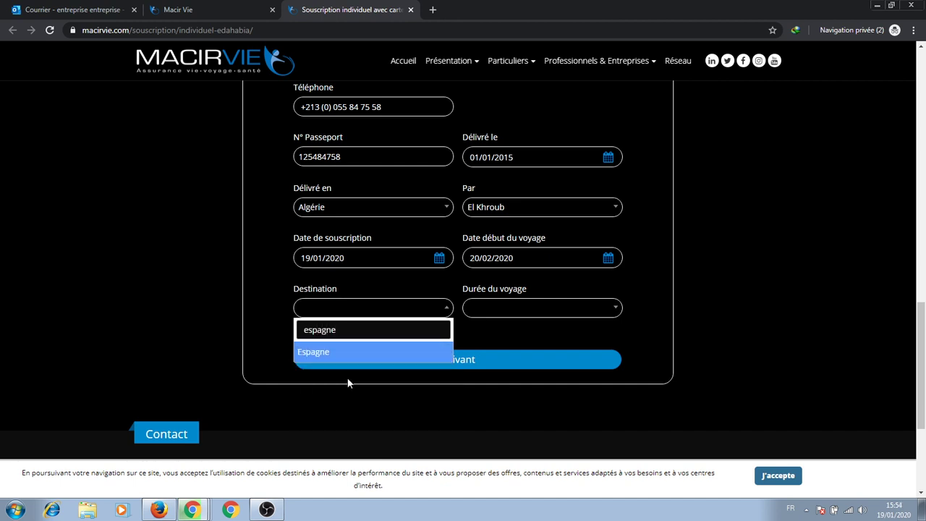
click(340, 356)
click(516, 313)
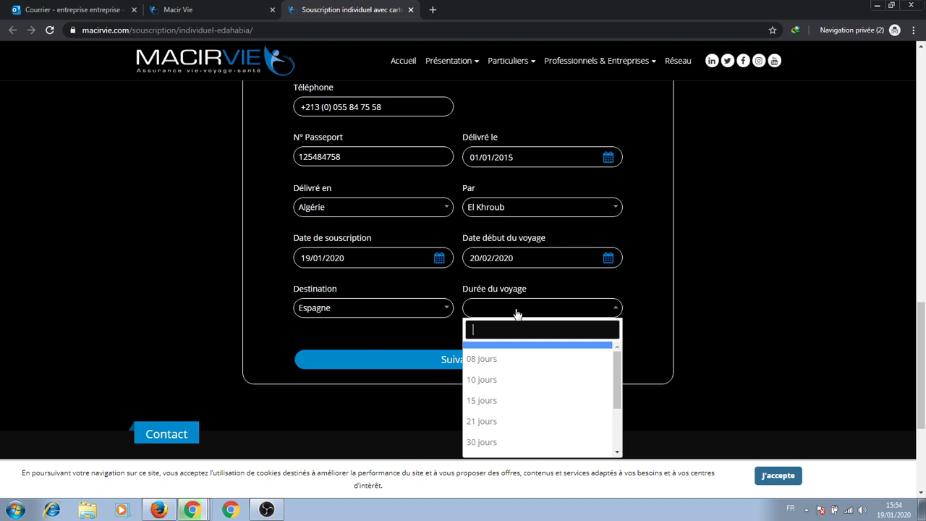
click(504, 387)
click(465, 366)
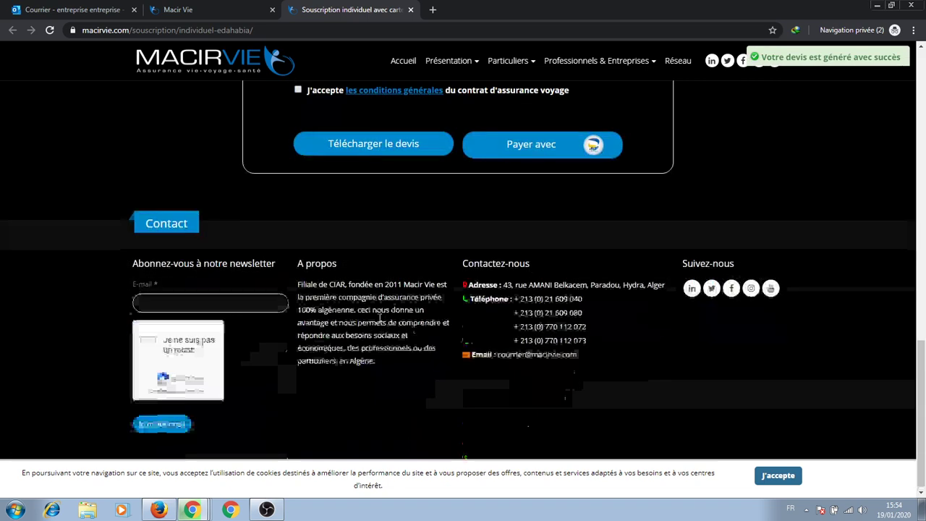
Tick the reCAPTCHA and J'accepte boxes, then download the 1632.36 DZD quote.
click(310, 283)
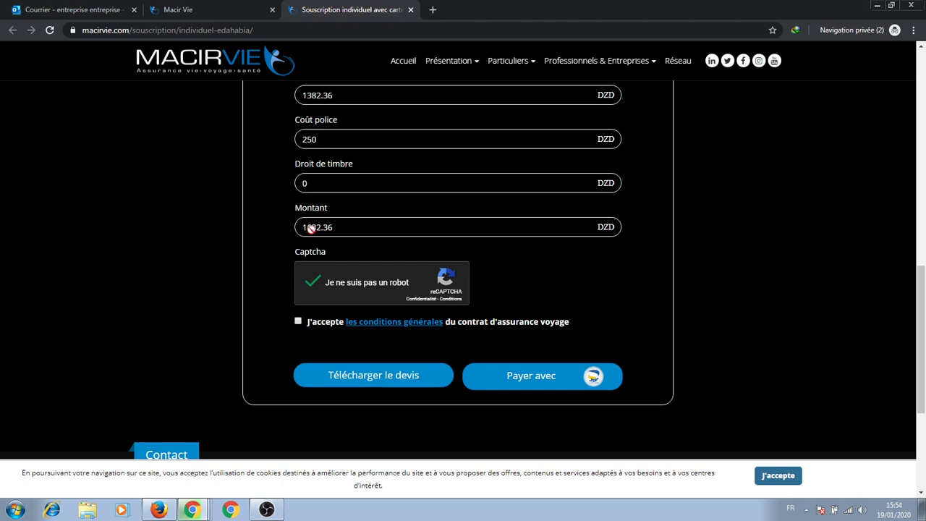
scroll(333, 227, up, 2)
scroll(333, 226, down, 3)
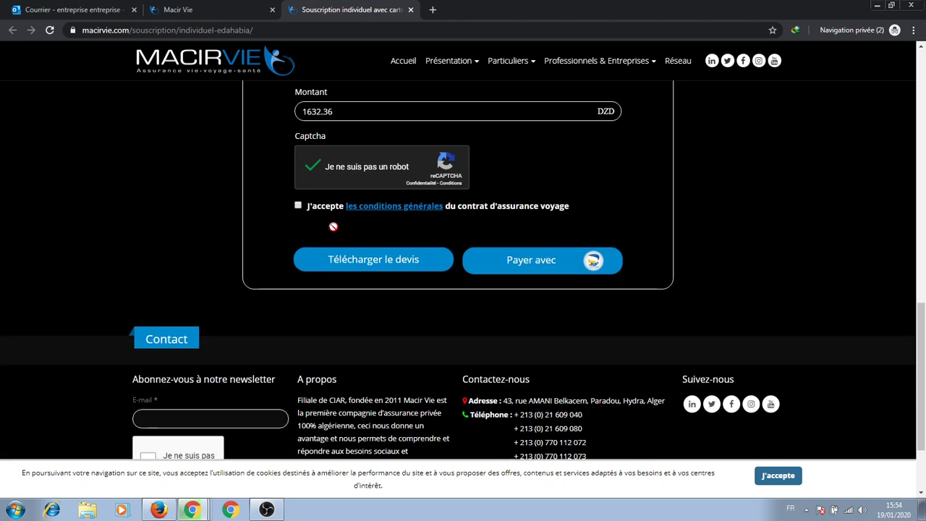
click(297, 206)
scroll(283, 238, up, 2)
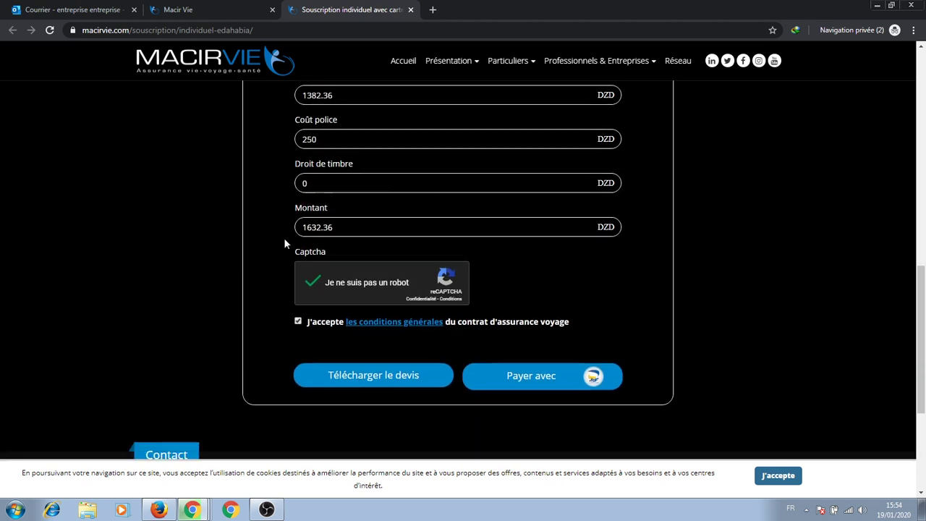
click(385, 380)
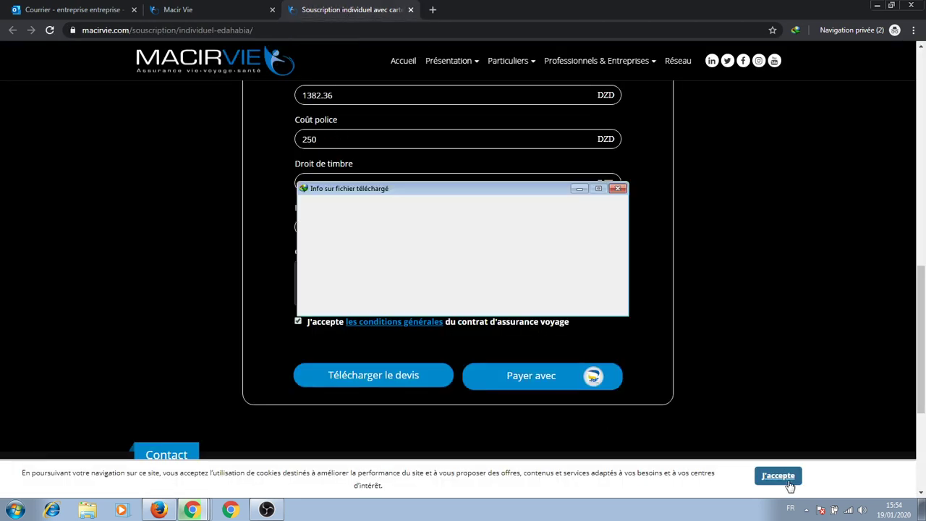
Open the downloaded EPAIMENT-CONTRAT.pdf and review its fee table with the 1 632,36 total.
click(456, 305)
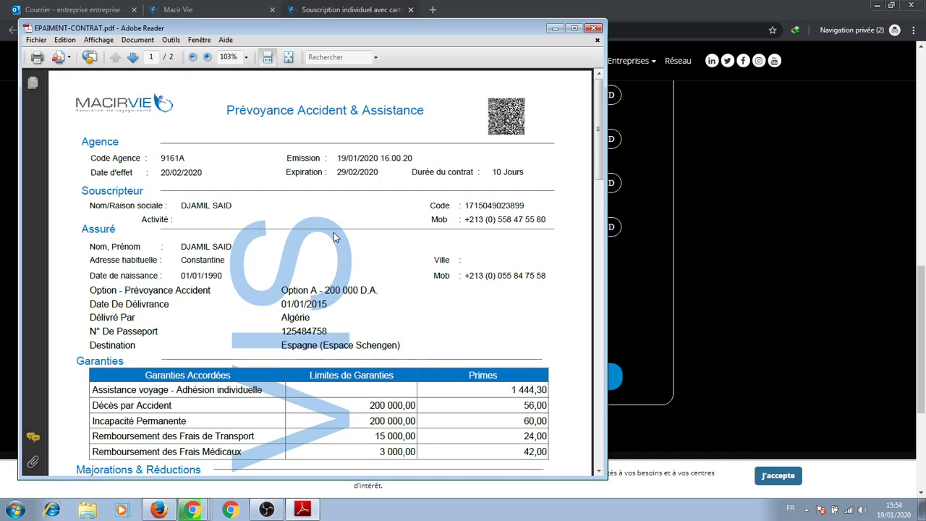
scroll(333, 236, down, 2)
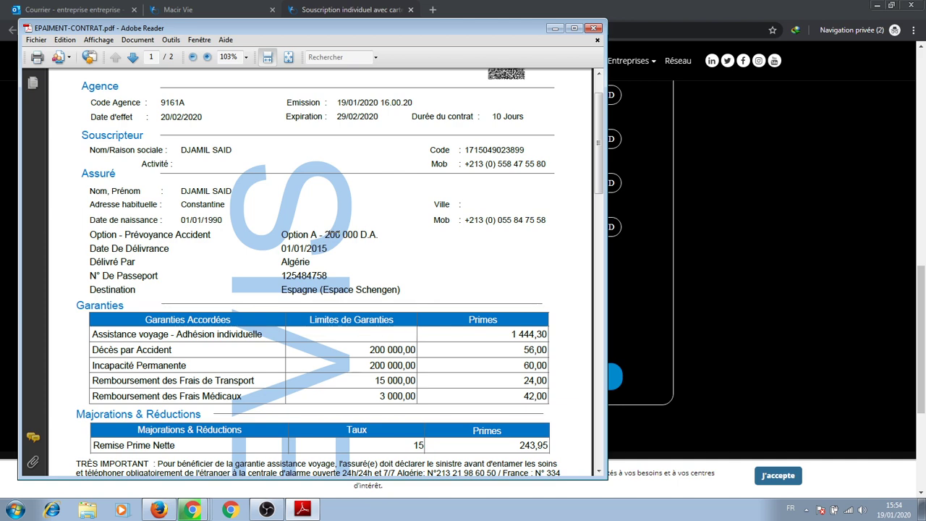
scroll(336, 234, down, 3)
scroll(336, 235, down, 9)
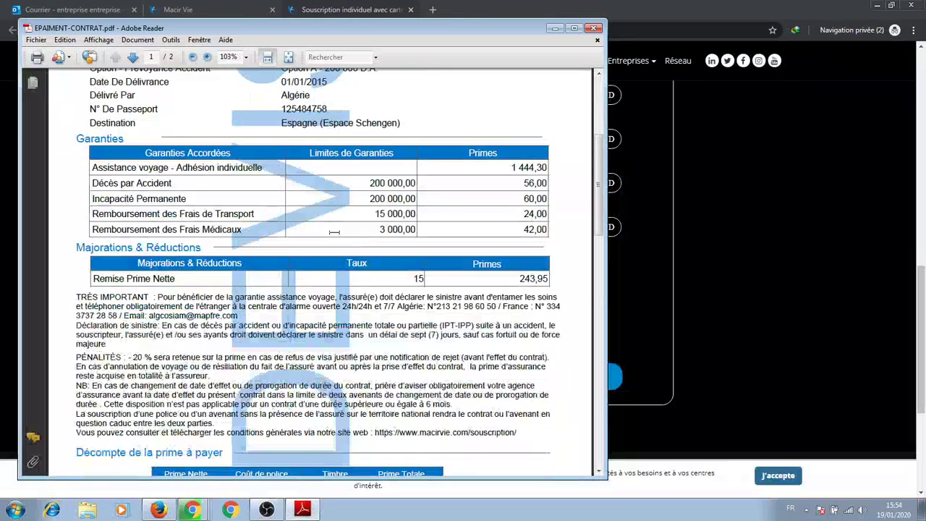
scroll(490, 274, down, 2)
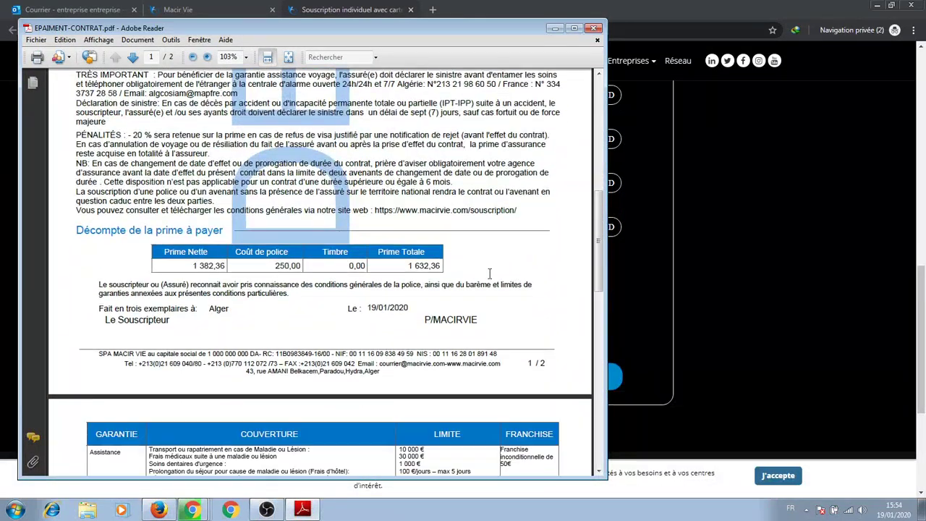
drag(448, 262, 411, 269)
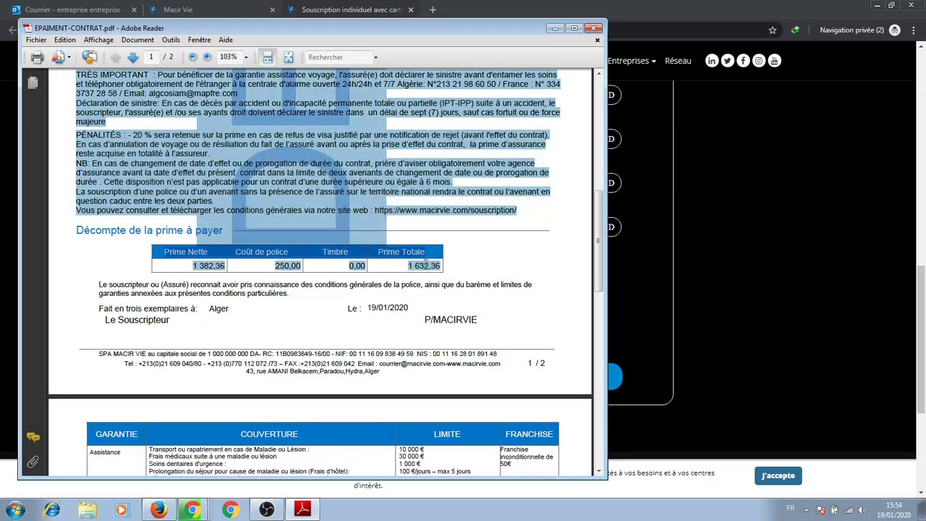
click(372, 271)
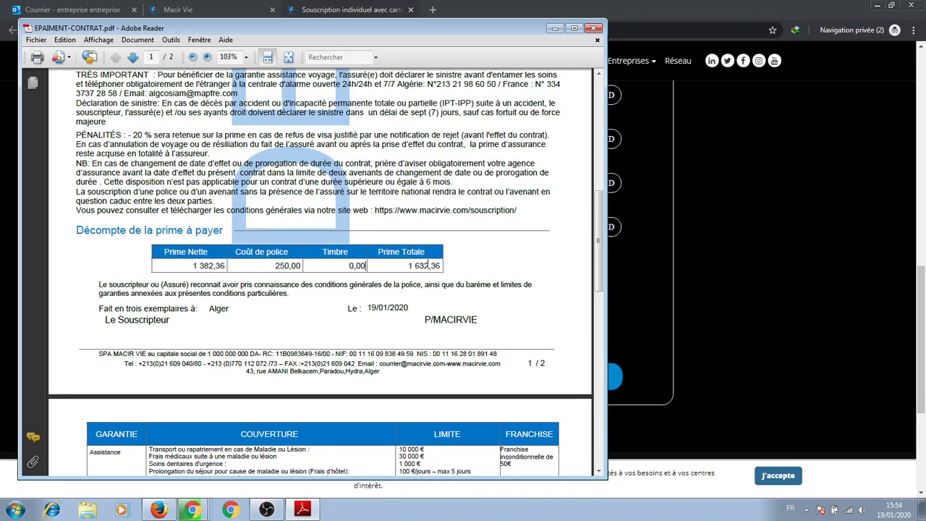
Scroll through the rest of the contract PDF and close Adobe Reader.
scroll(421, 266, down, 14)
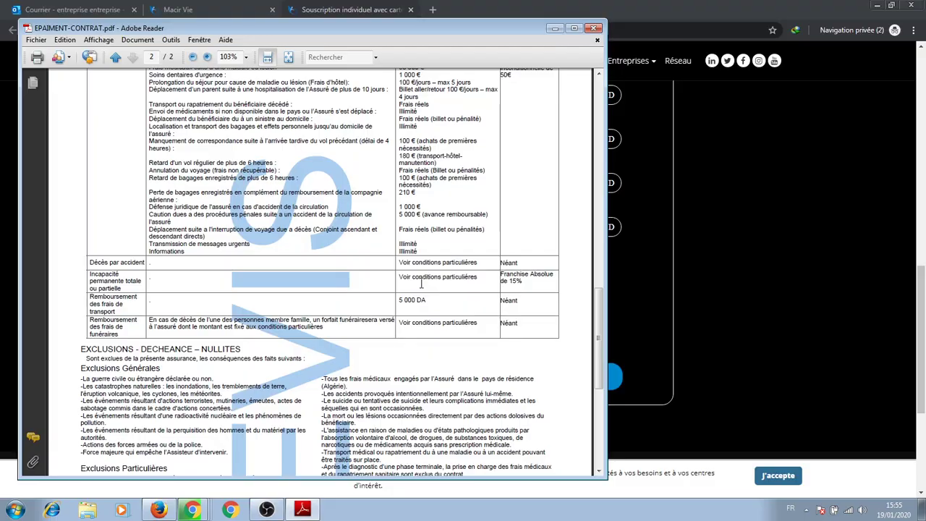
scroll(420, 283, down, 5)
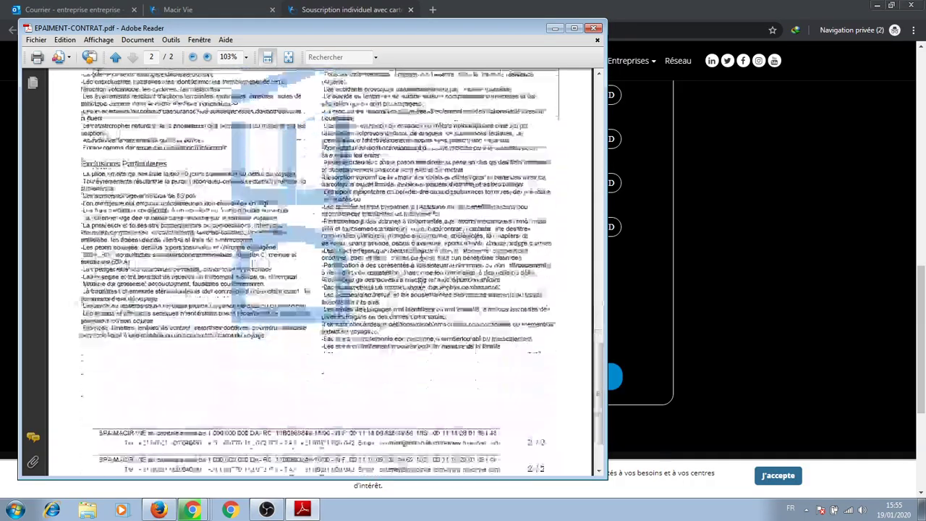
scroll(421, 284, up, 10)
scroll(420, 284, up, 10)
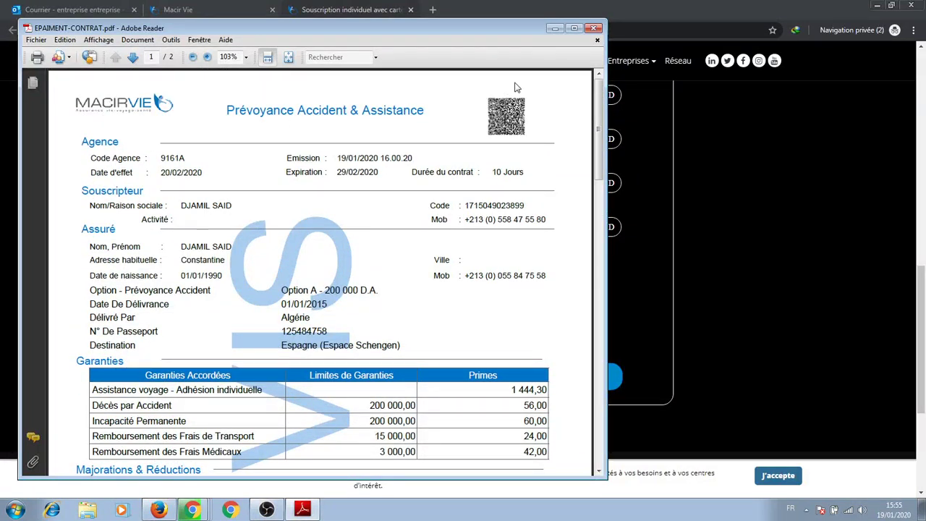
click(594, 28)
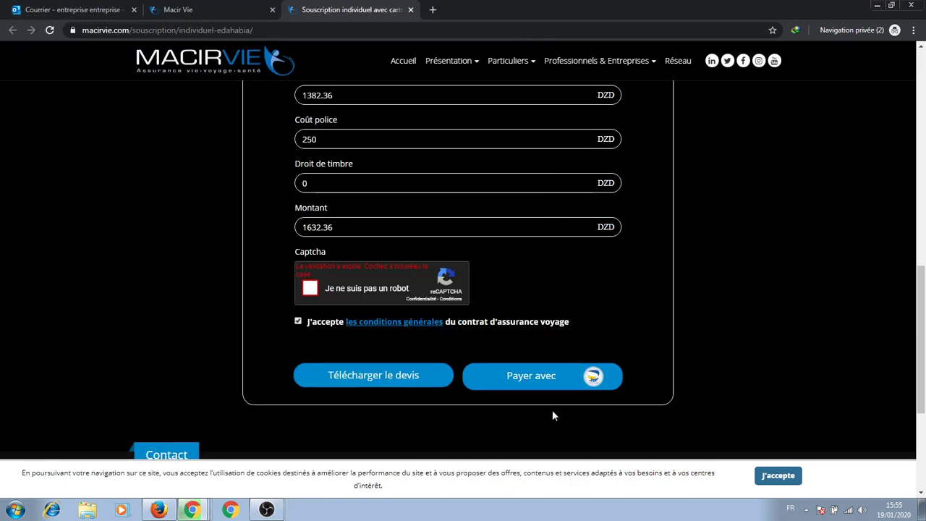
click(309, 289)
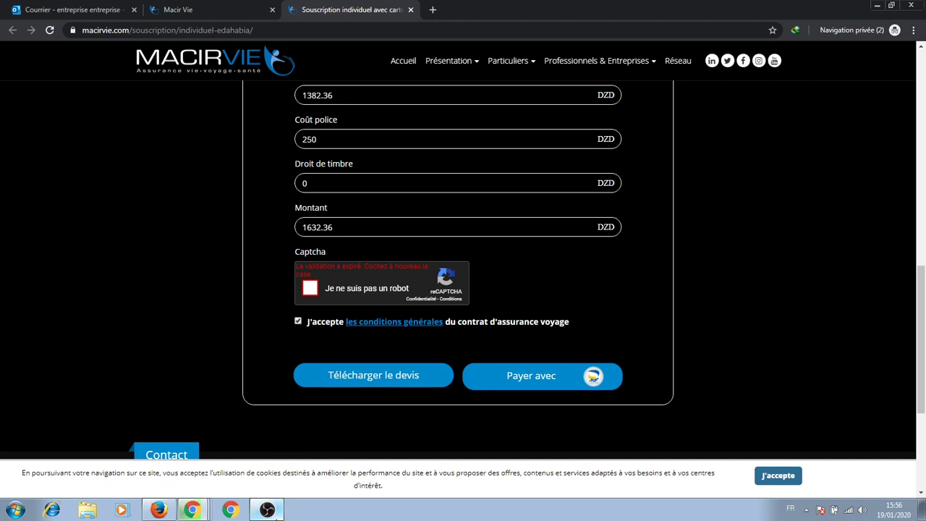
click(266, 509)
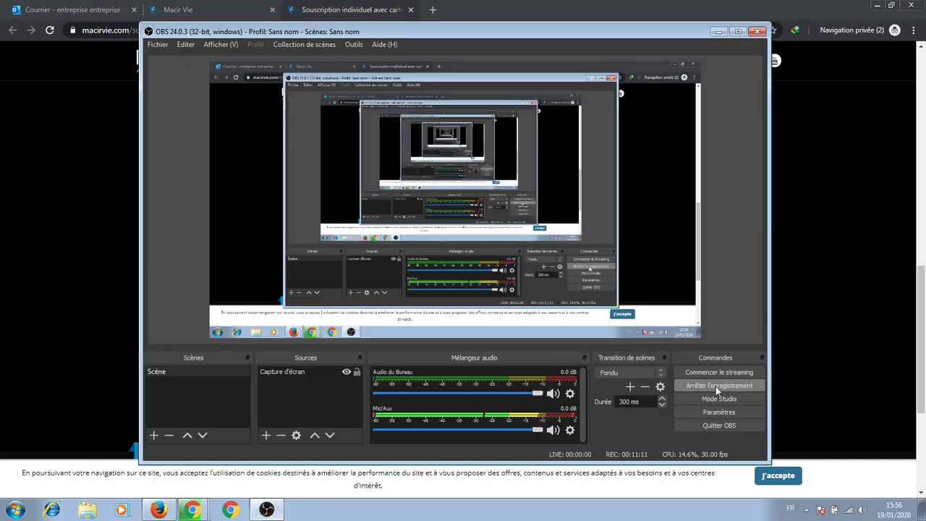